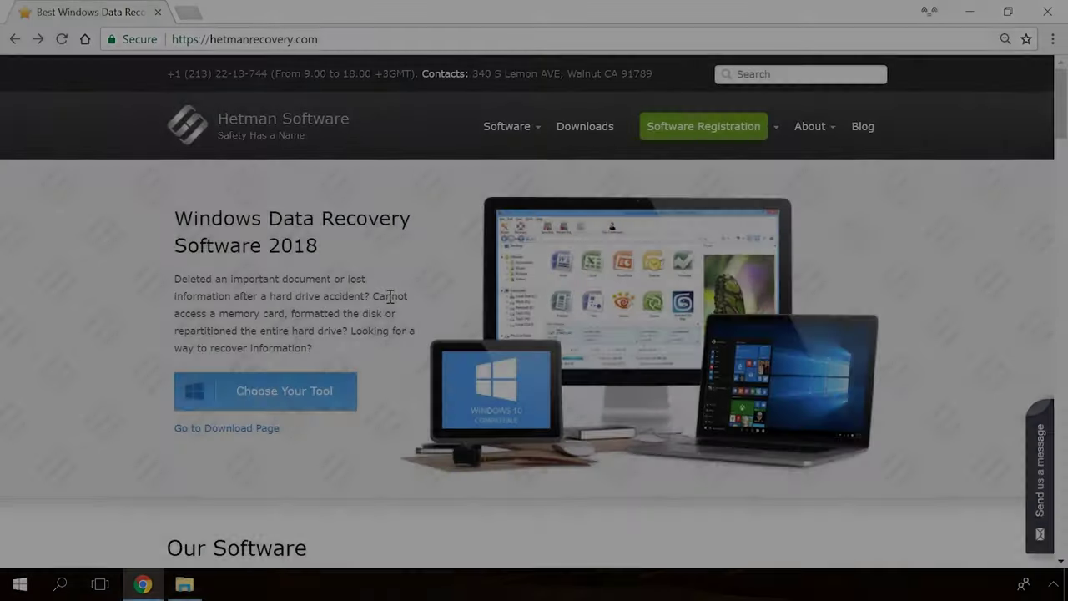
Step: Open the Partition Recovery 2.8 product page and download hetman_partition_recovery.exe
scroll(390, 297, down, 3)
scroll(390, 296, down, 15)
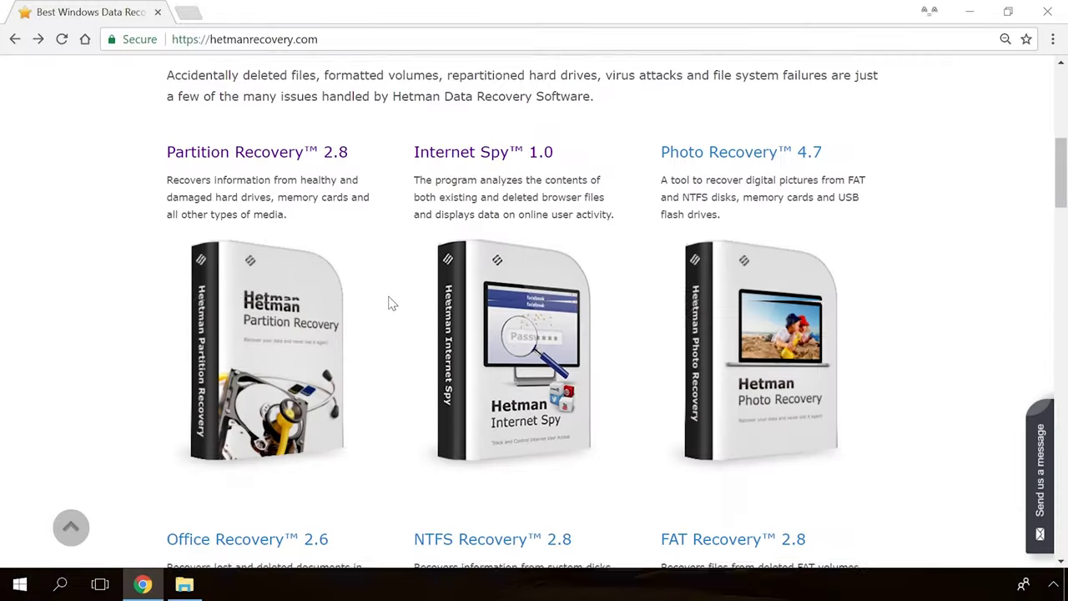
scroll(389, 303, up, 10)
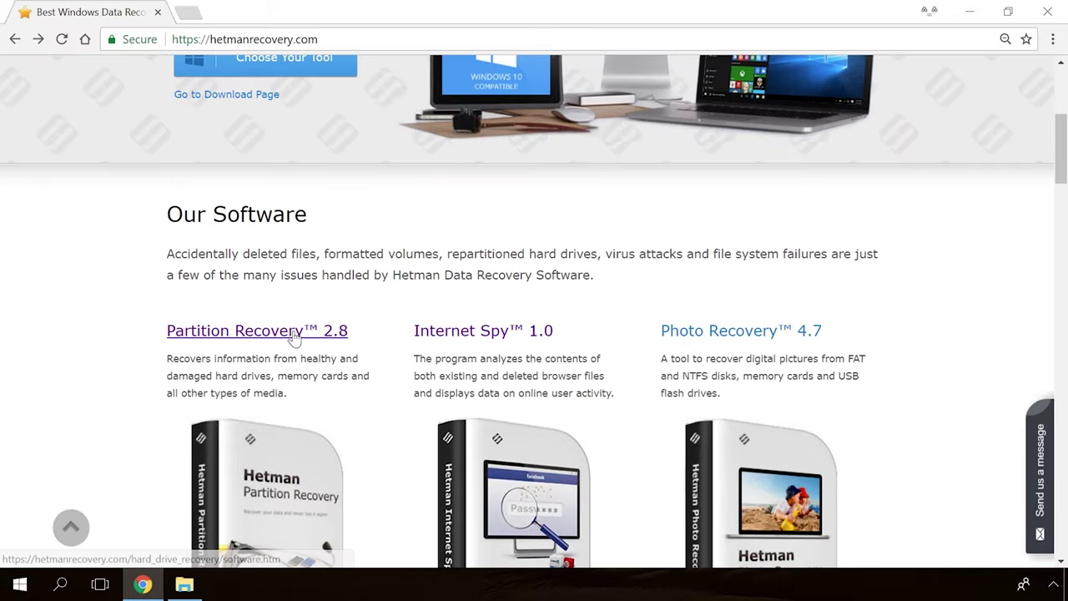
click(293, 336)
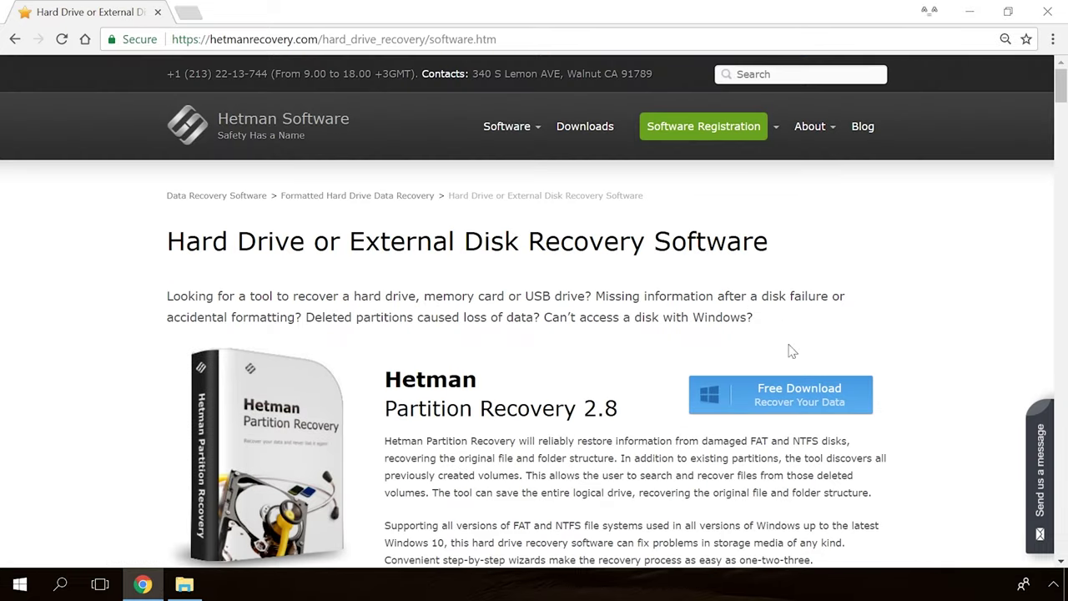
click(768, 393)
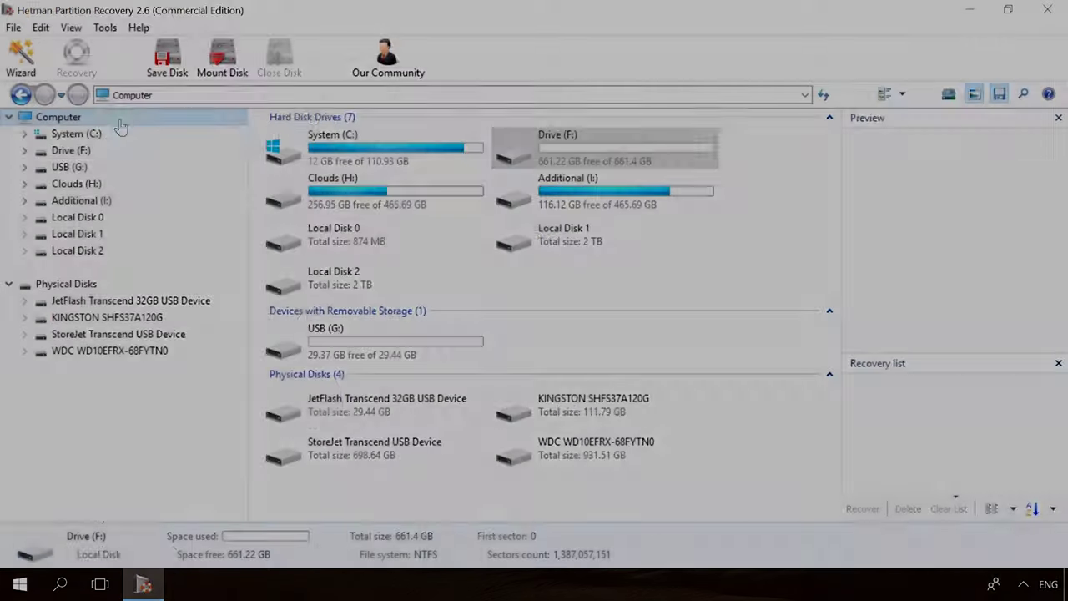
Step: Run a Fast scan of Drive (F:) to list its deleted files
double_click(85, 150)
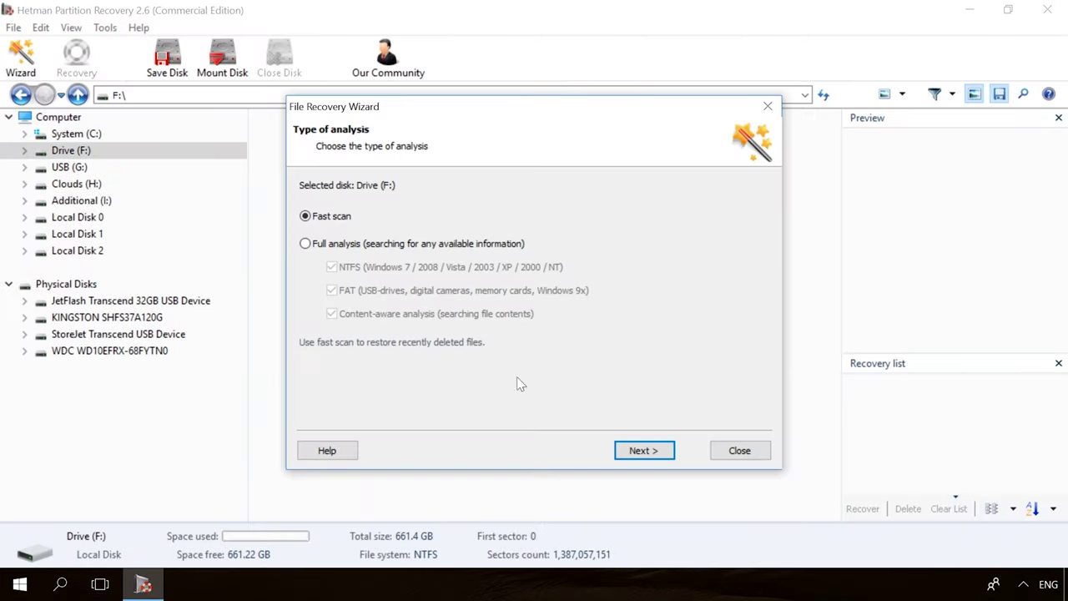
click(642, 450)
click(667, 453)
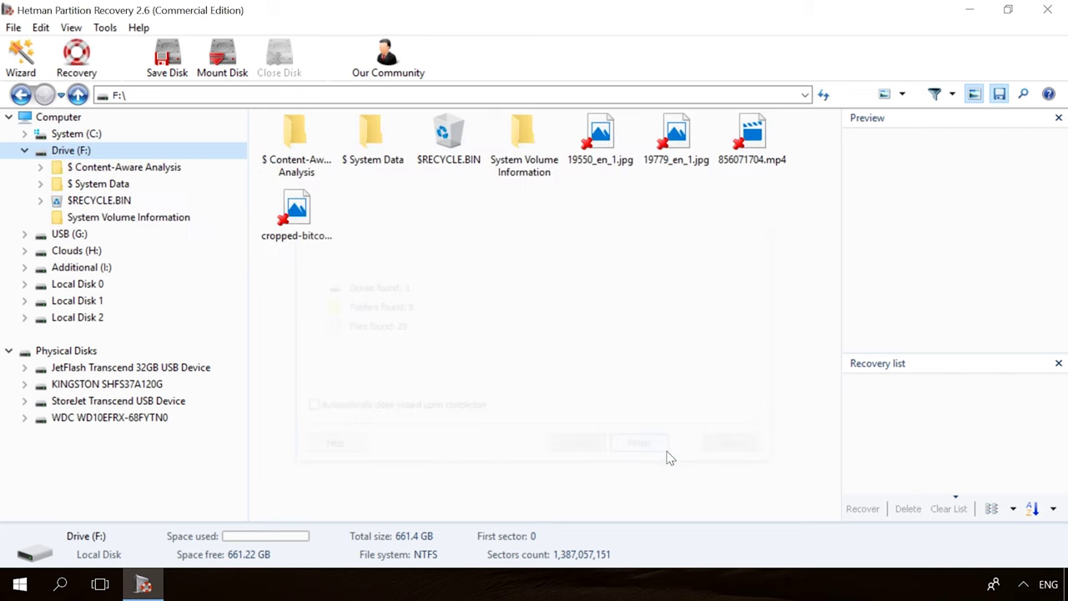
Step: Preview 19779_en_1.jpg, then recover the deleted video 856071704.mp4
click(675, 146)
click(768, 136)
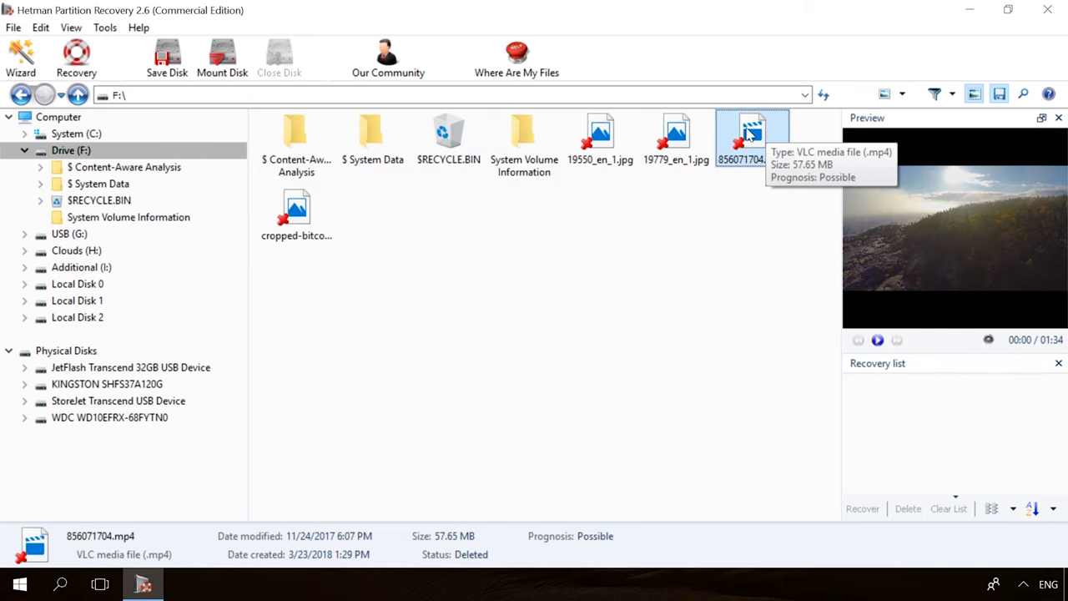
click(76, 57)
click(644, 450)
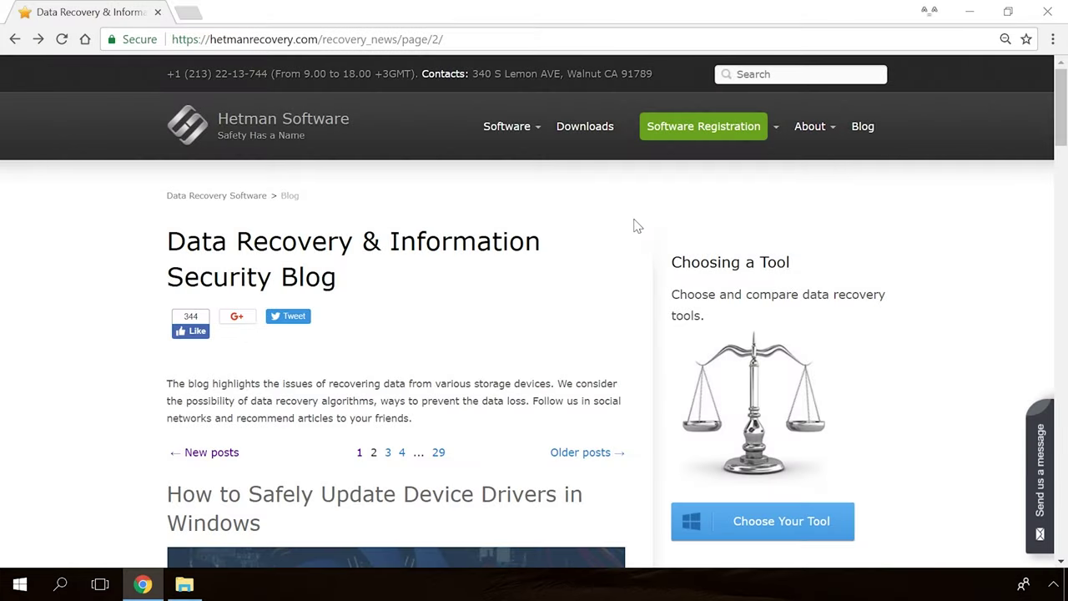
Step: Browse the Hetman blog and open the 'Windows Detected a Hard Disk Problem' article
scroll(634, 225, down, 15)
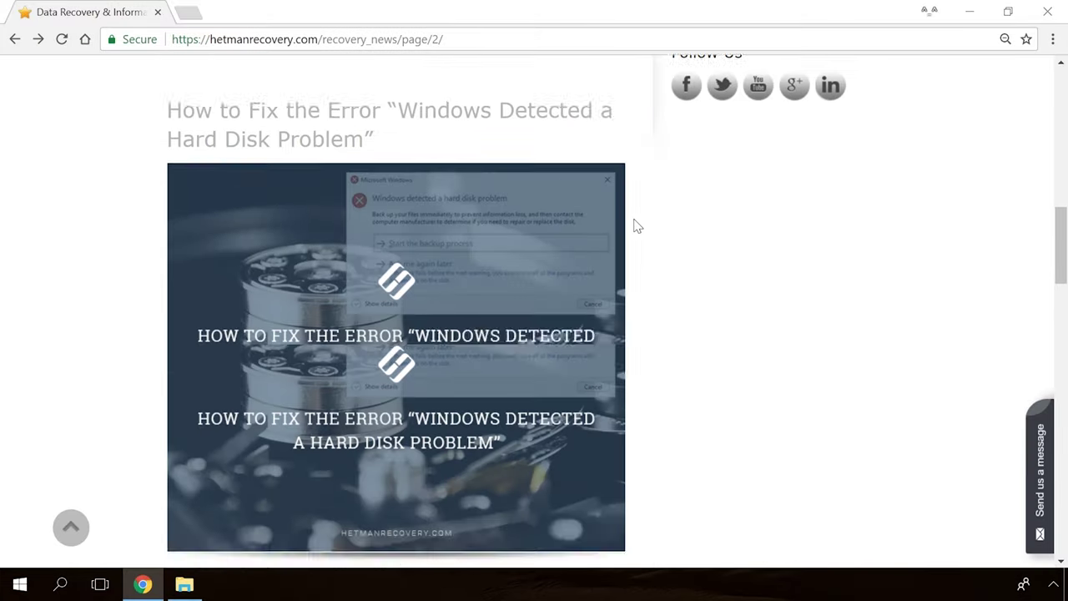
scroll(634, 225, down, 7)
scroll(633, 225, up, 6)
scroll(634, 225, up, 8)
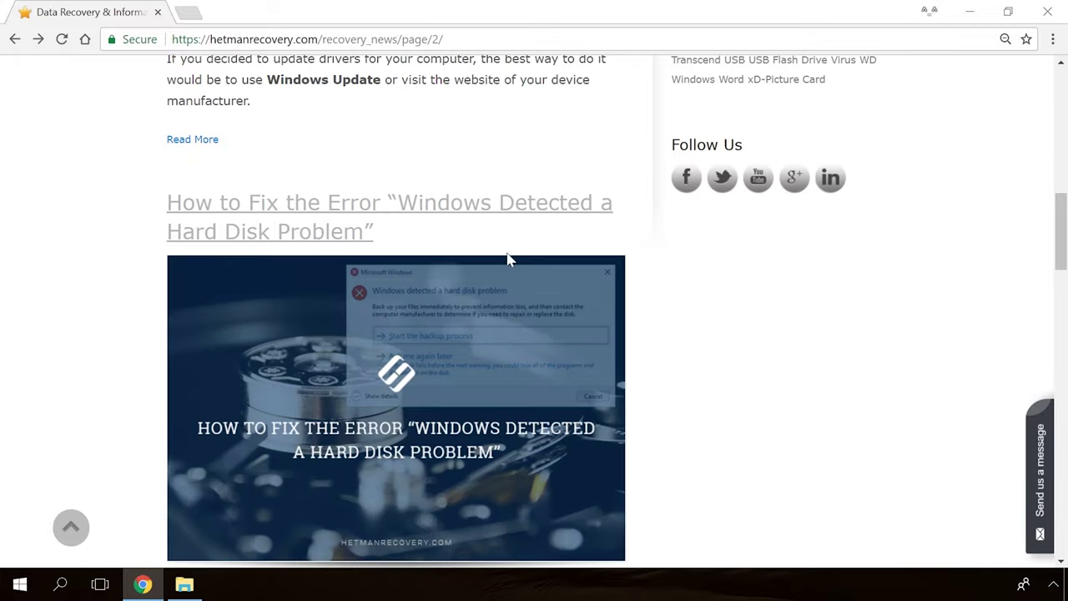
click(405, 300)
Step: Read through the article and start writing in the site's contact message form
scroll(639, 359, down, 12)
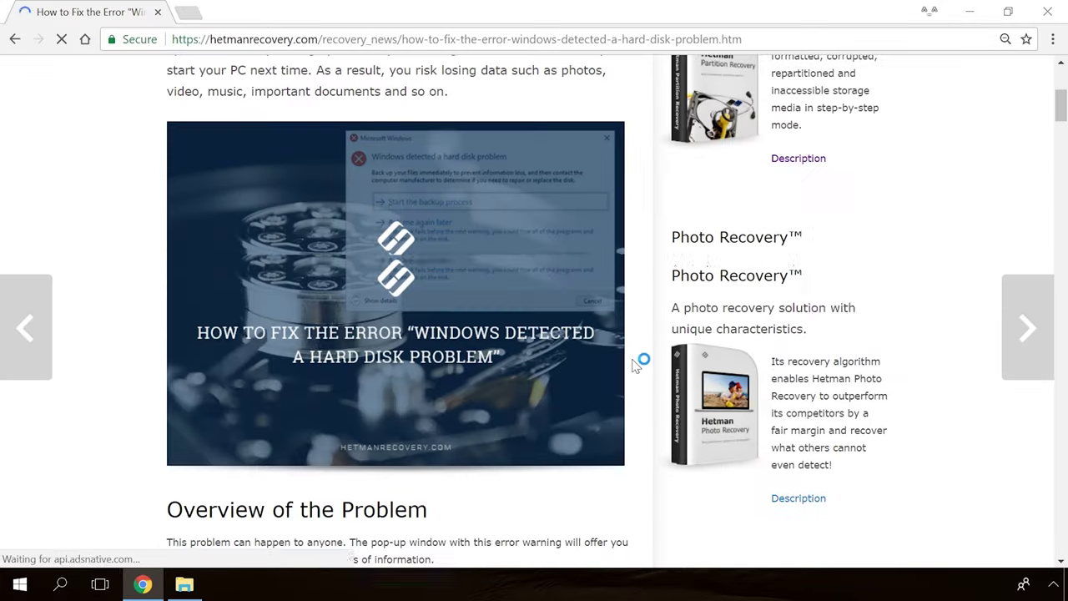
scroll(636, 364, down, 15)
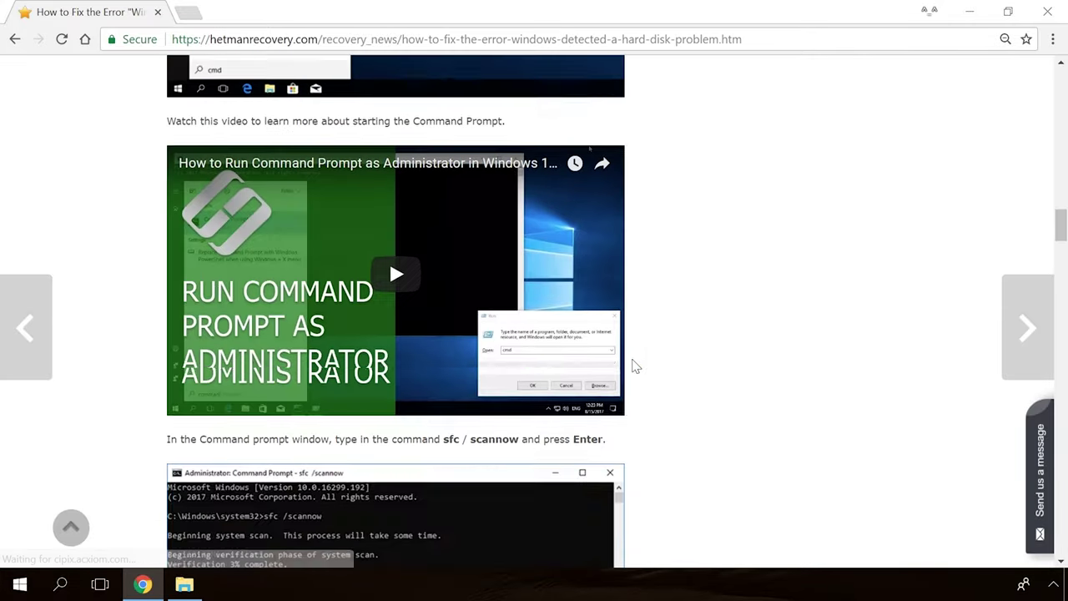
scroll(886, 426, up, 3)
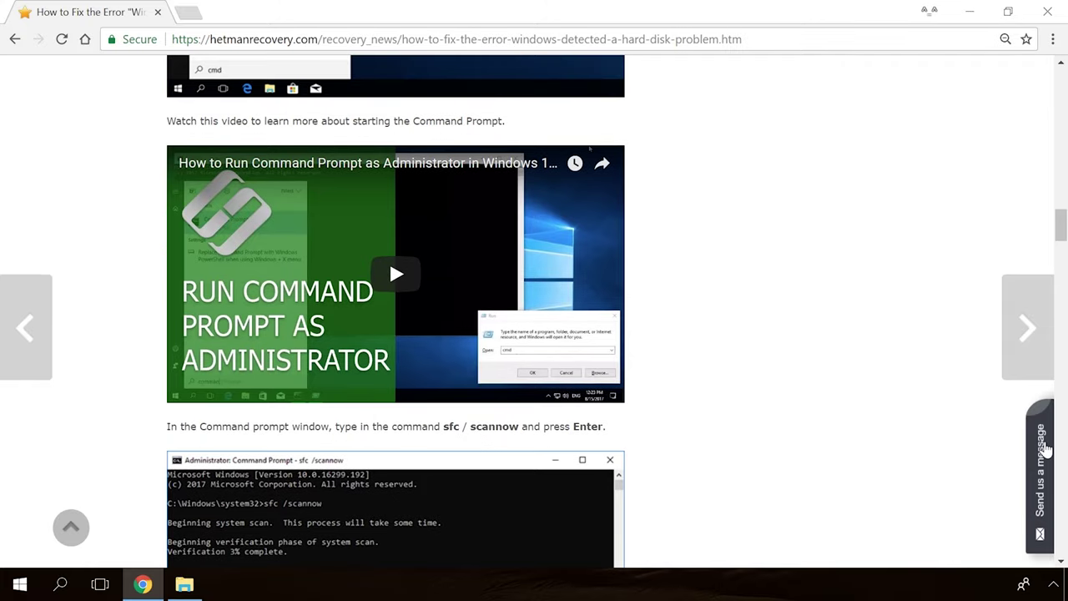
click(1045, 448)
text(H)
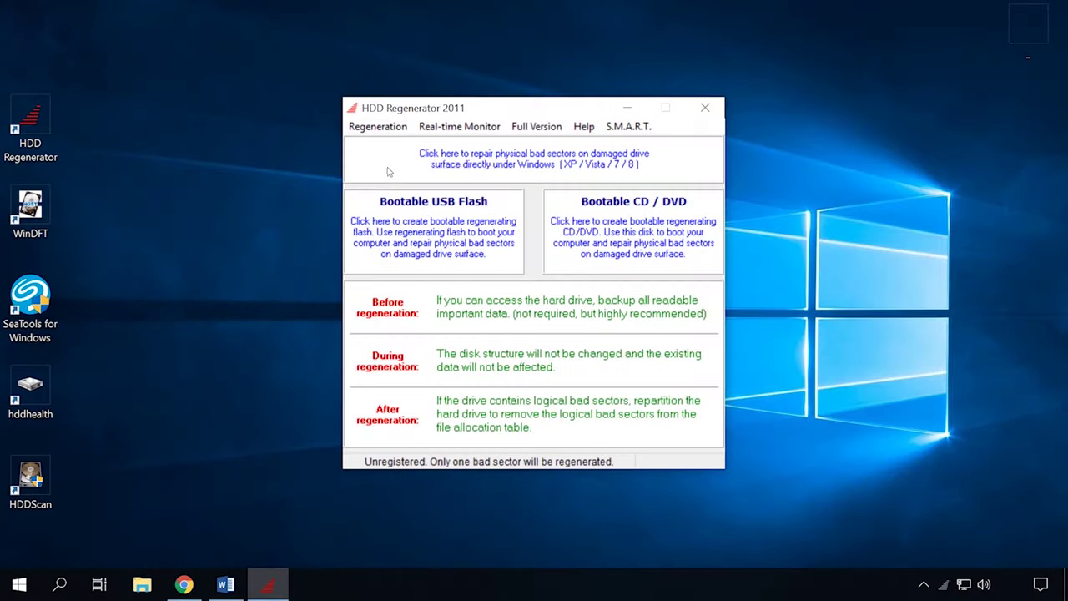
Step: Enable Show Pending Messages under Regeneration's Real-time Monitor
click(387, 131)
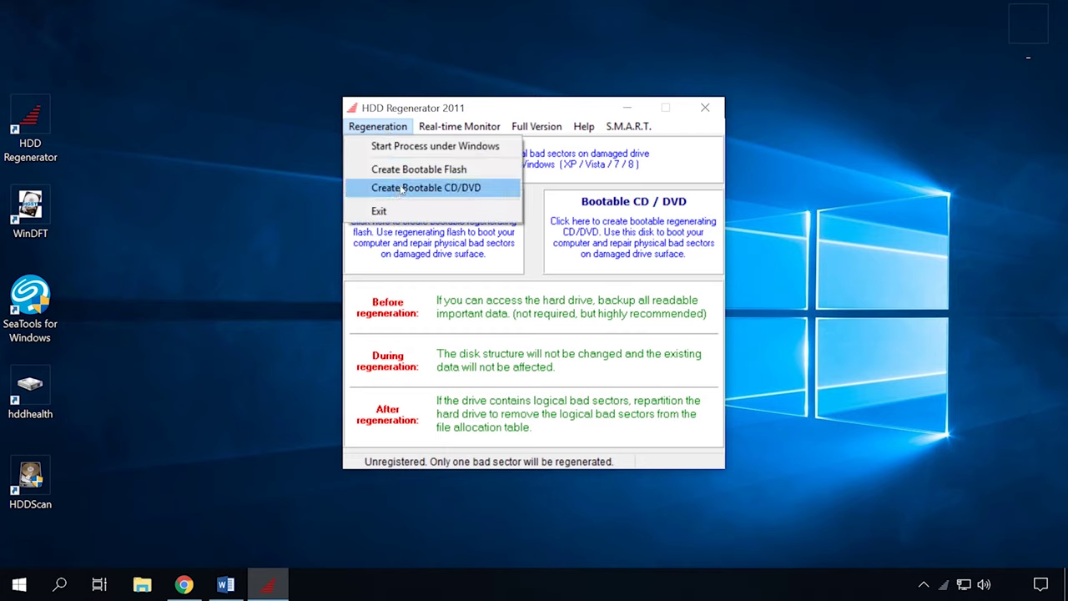
mouse_move(436, 129)
click(488, 150)
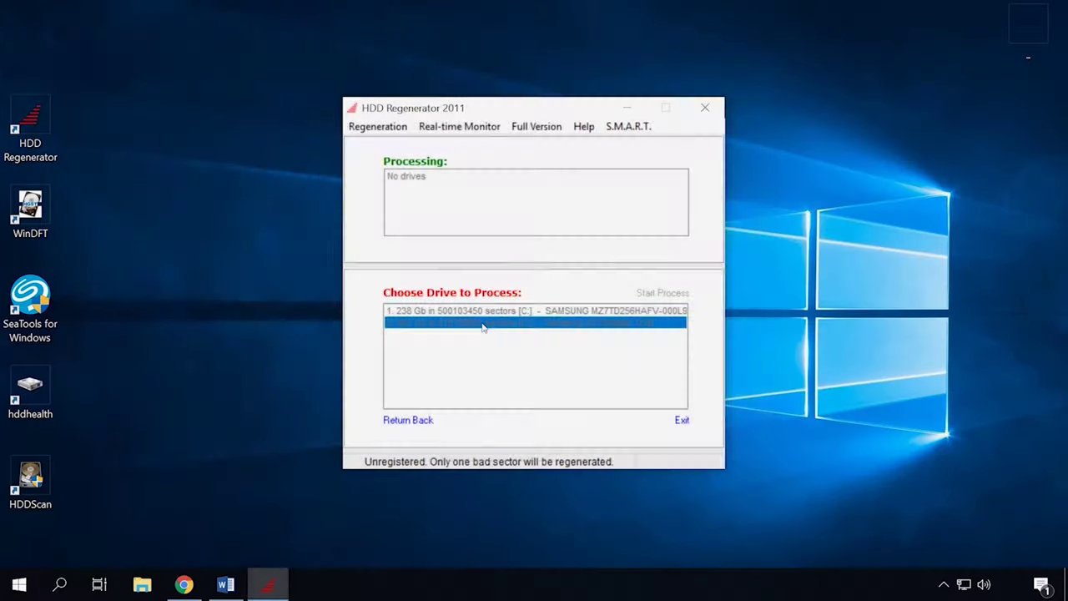
Step: Open the Samsung S2 Portable drive's processing console and show Version Info (choice 3)
double_click(482, 323)
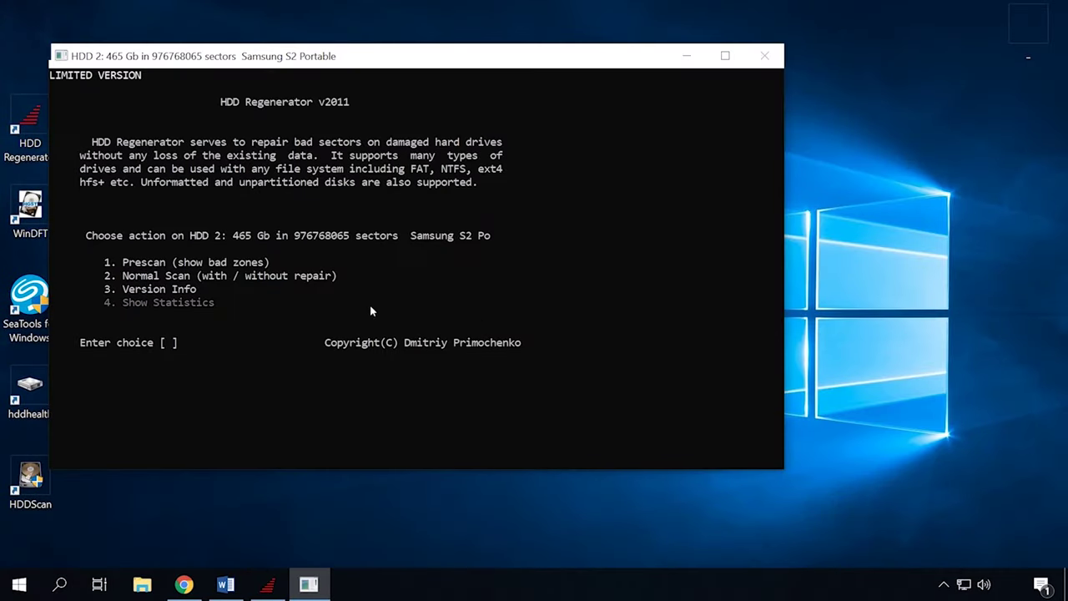
click(267, 584)
click(377, 125)
click(629, 126)
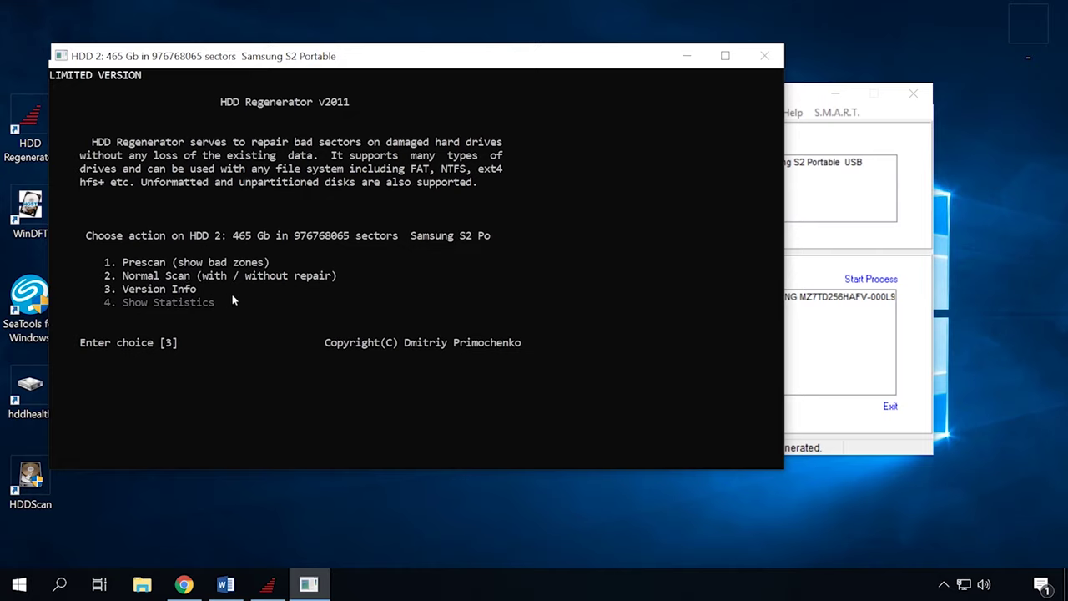
key(3)
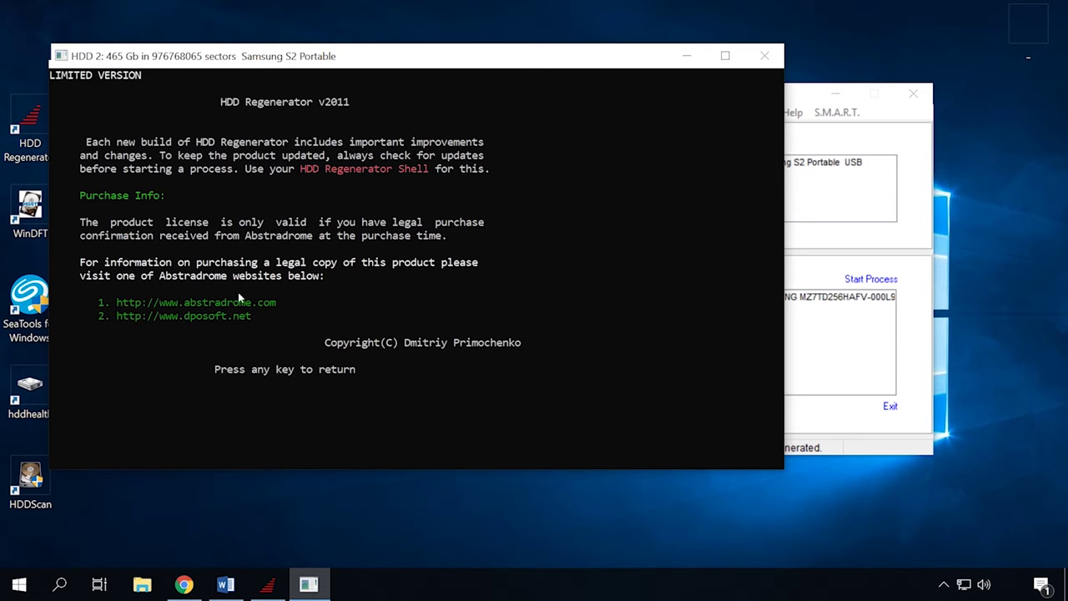
Step: In the main window, turn on Real-time Monitor's Show Pending Messages again
click(788, 94)
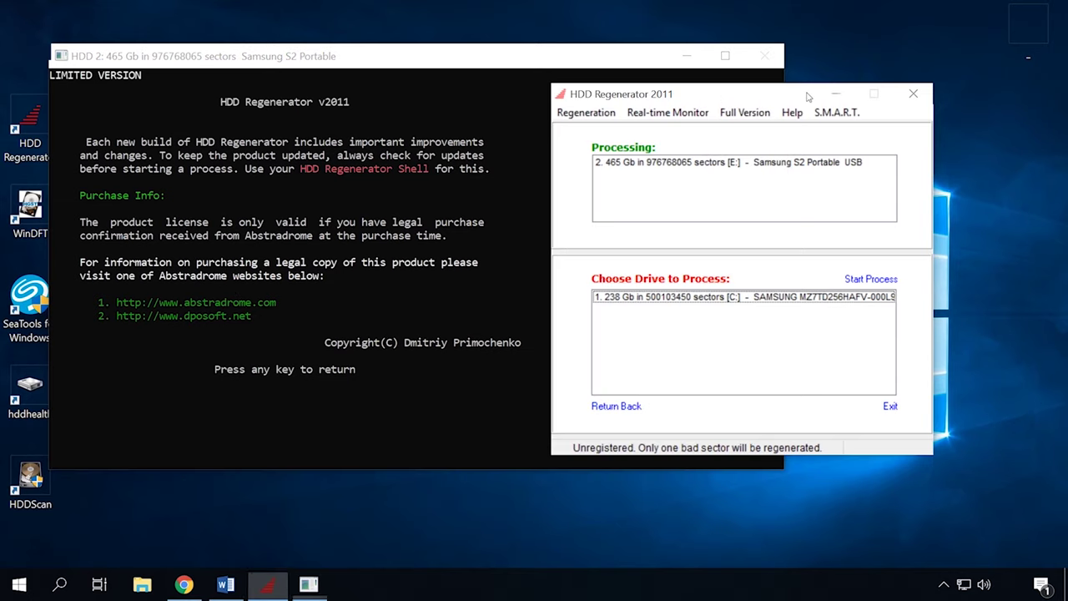
click(602, 111)
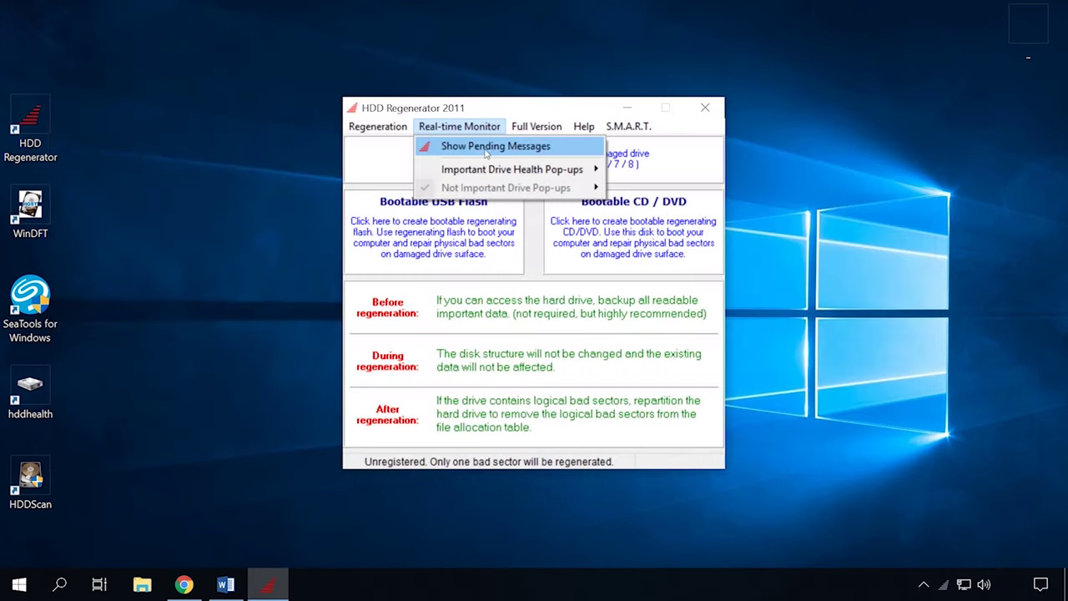
click(488, 150)
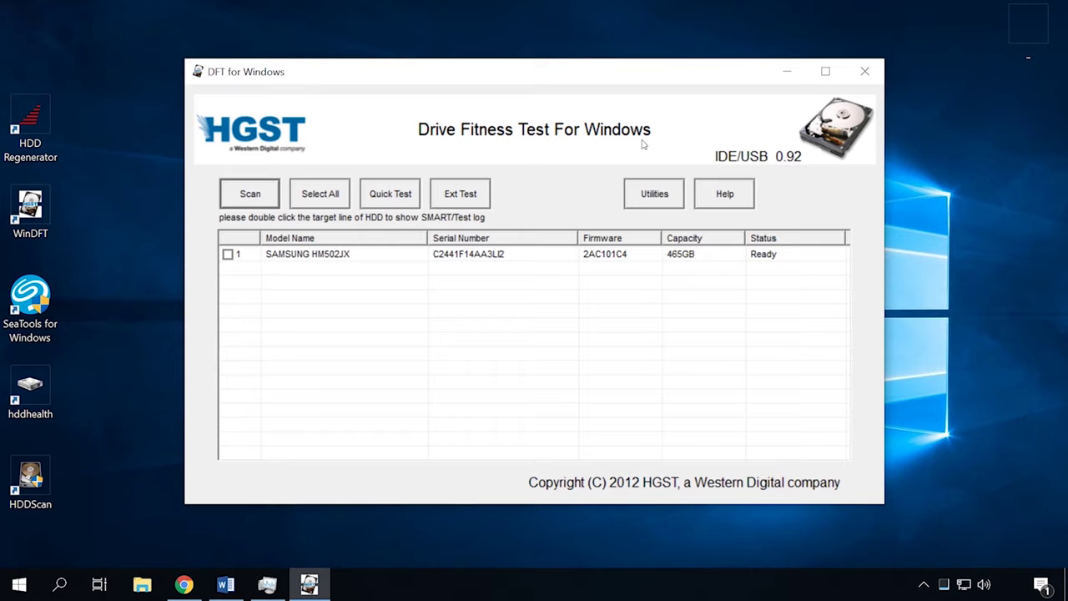
Step: Mark the SAMSUNG HM502JX, view and close its Utilities, and wait for Completed status
click(227, 255)
click(671, 192)
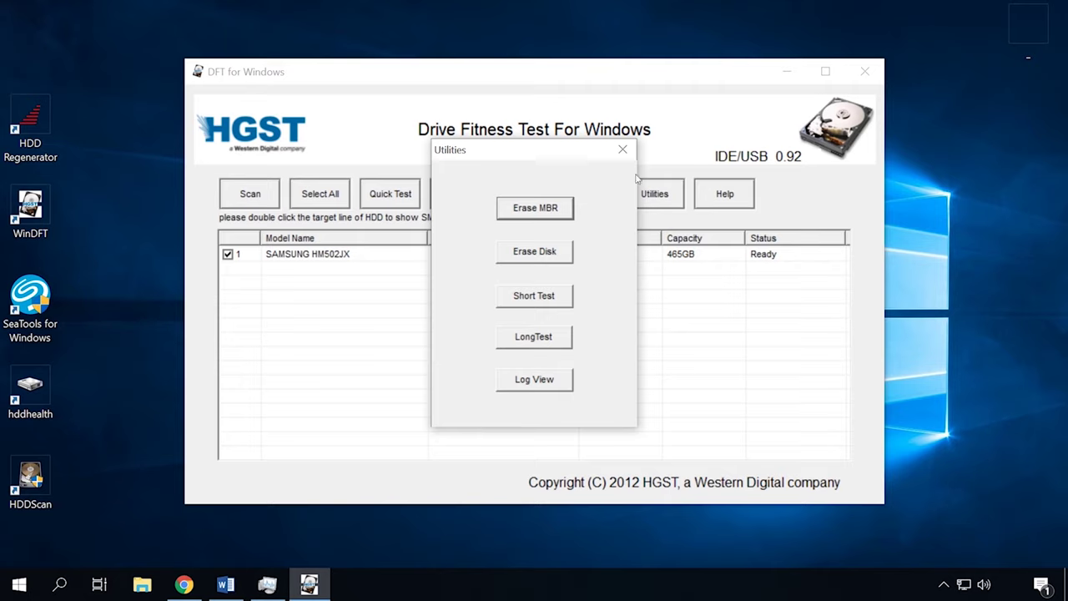
click(622, 150)
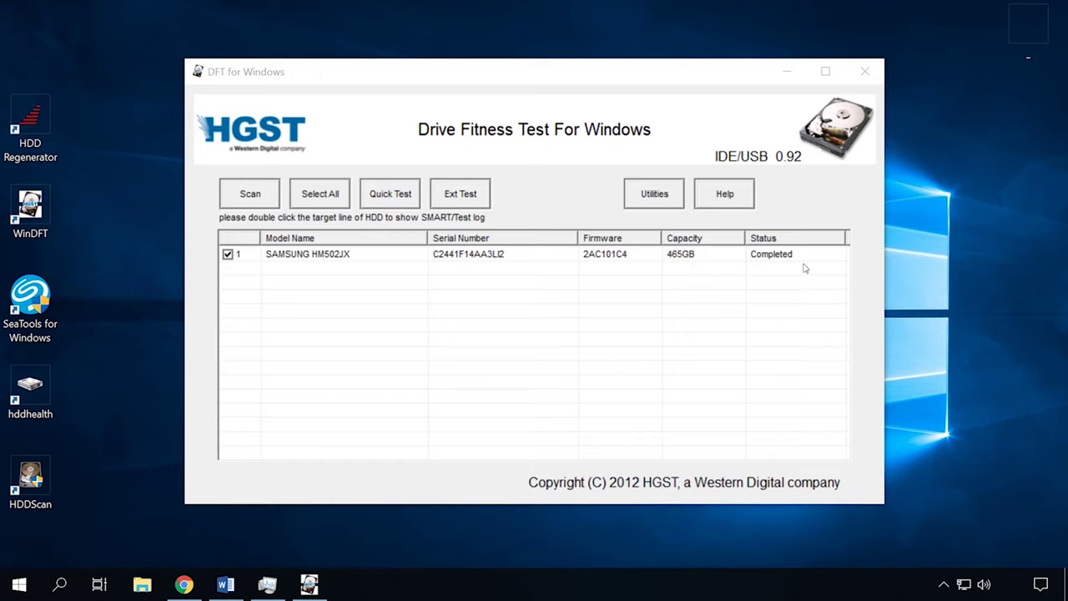
click(299, 257)
double_click(298, 257)
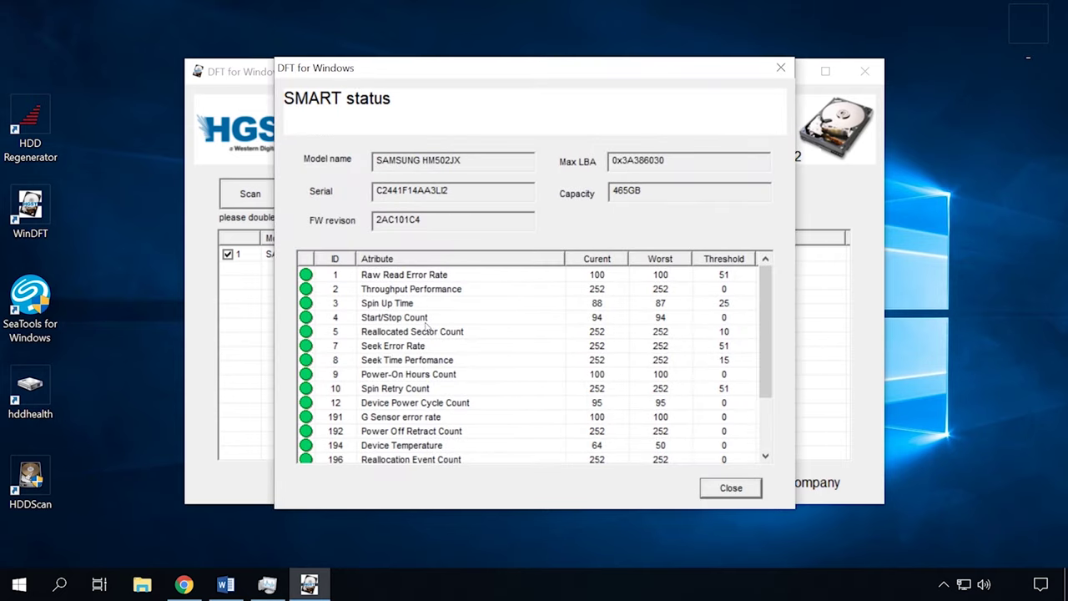
scroll(424, 325, down, 2)
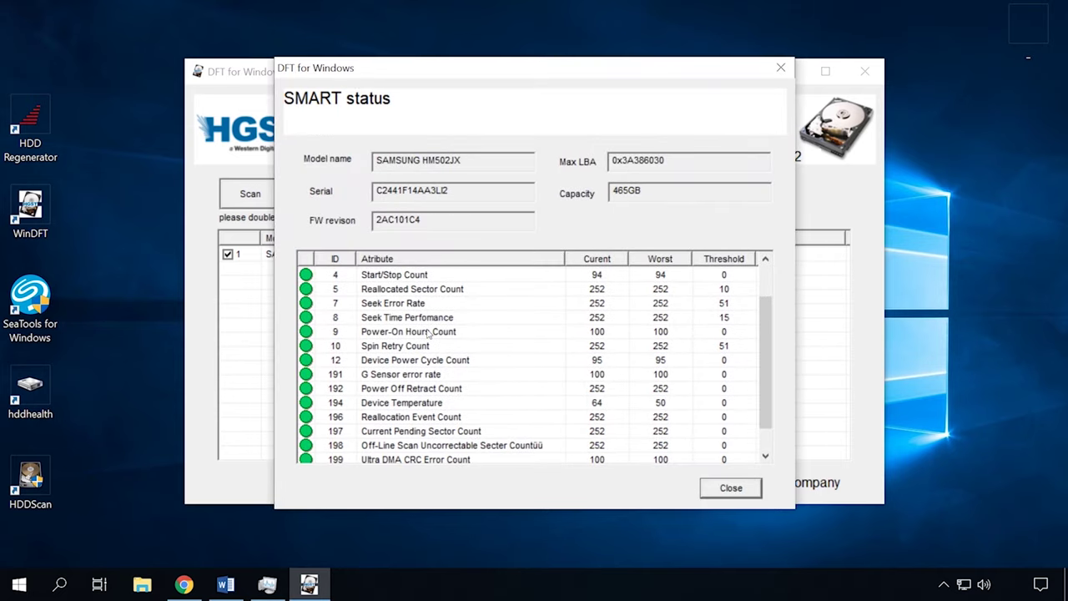
click(719, 489)
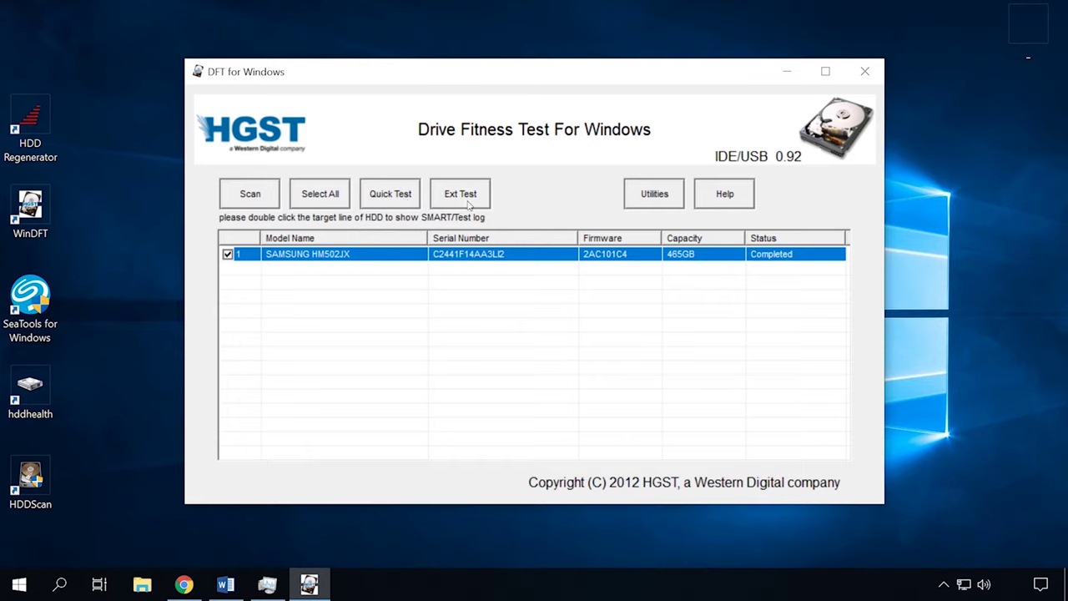
click(227, 253)
Step: Open the Utilities dialog for the ticked drive
click(672, 197)
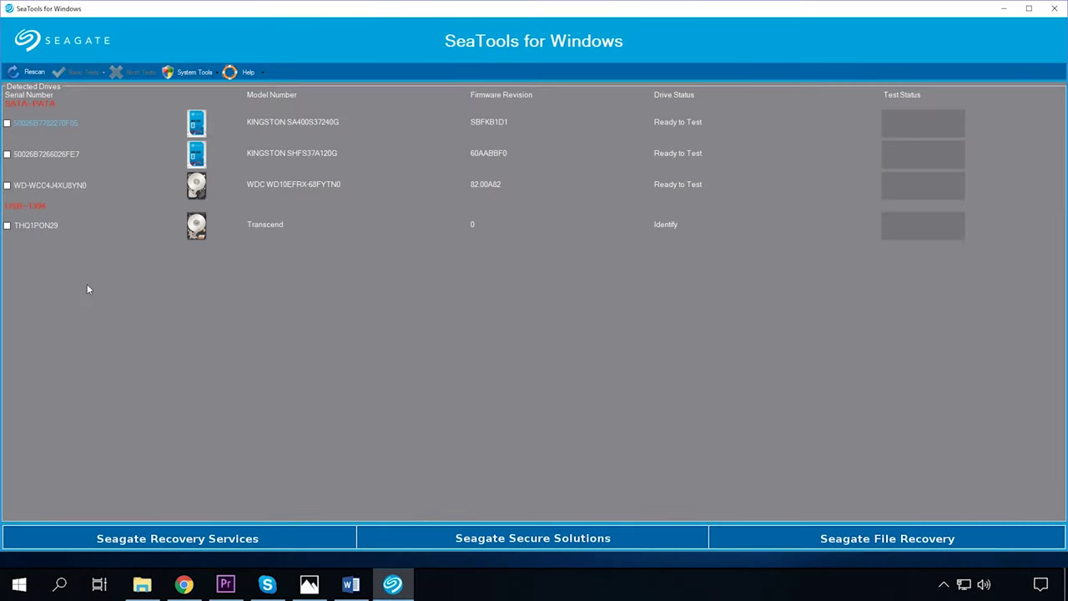
Step: Tick the WDC WD10EFRX-68FYTN0 drive and view its Basic Tests Drive Information
click(7, 186)
click(106, 72)
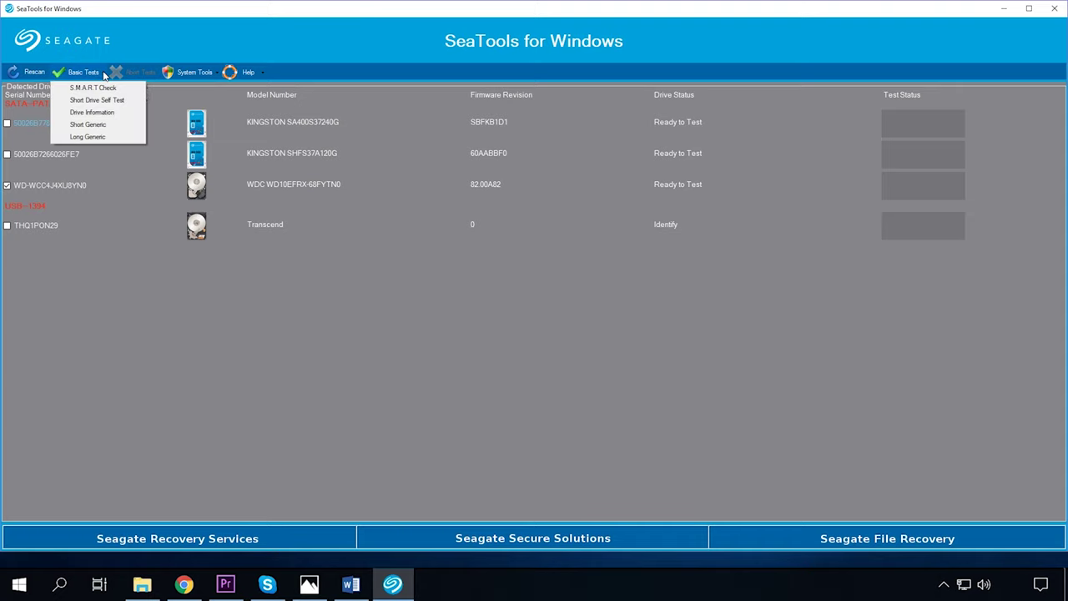
click(103, 111)
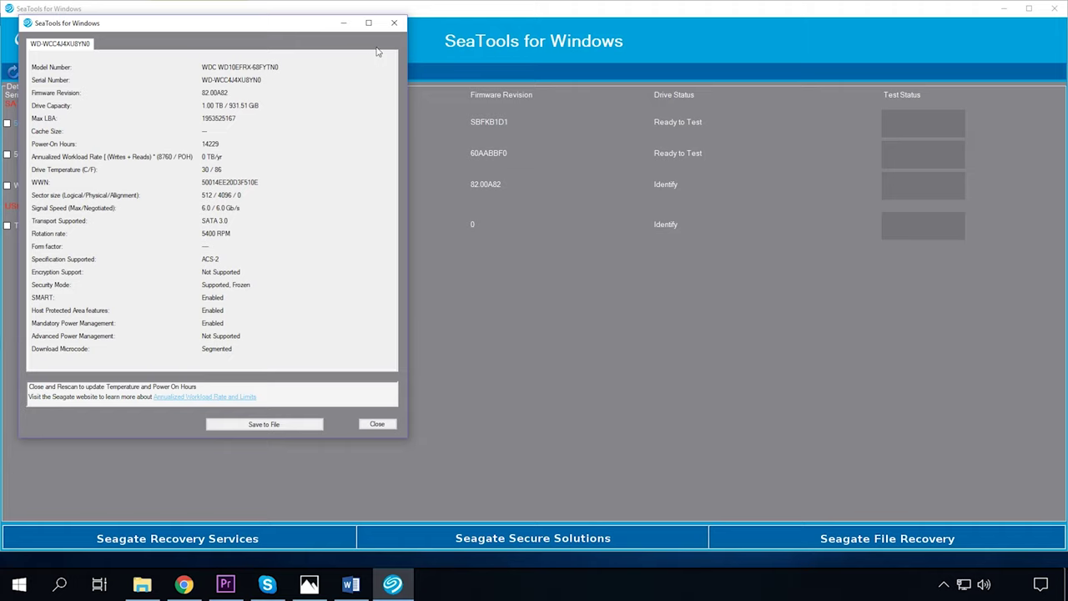
click(394, 23)
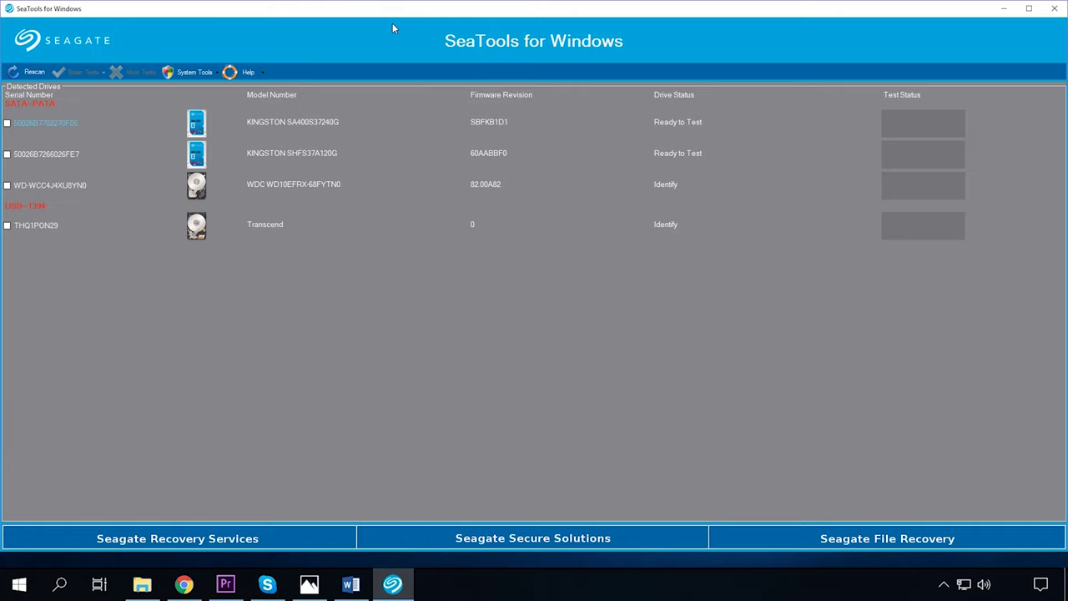
Step: Browse the System Tools menus, then run the S.M.A.R.T Check on the WDC drive
click(8, 185)
click(216, 77)
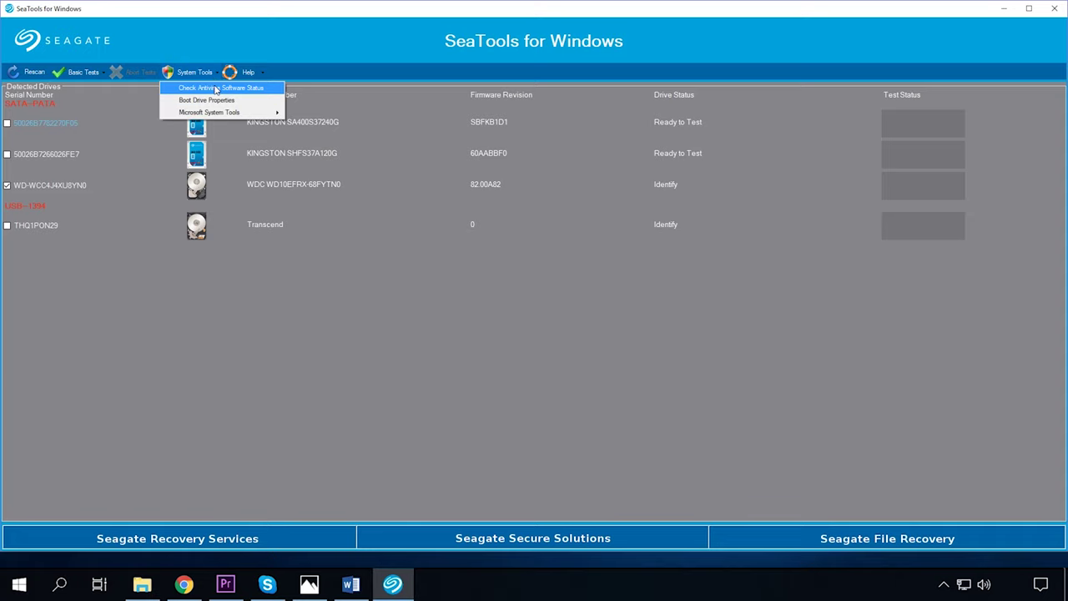
mouse_move(213, 111)
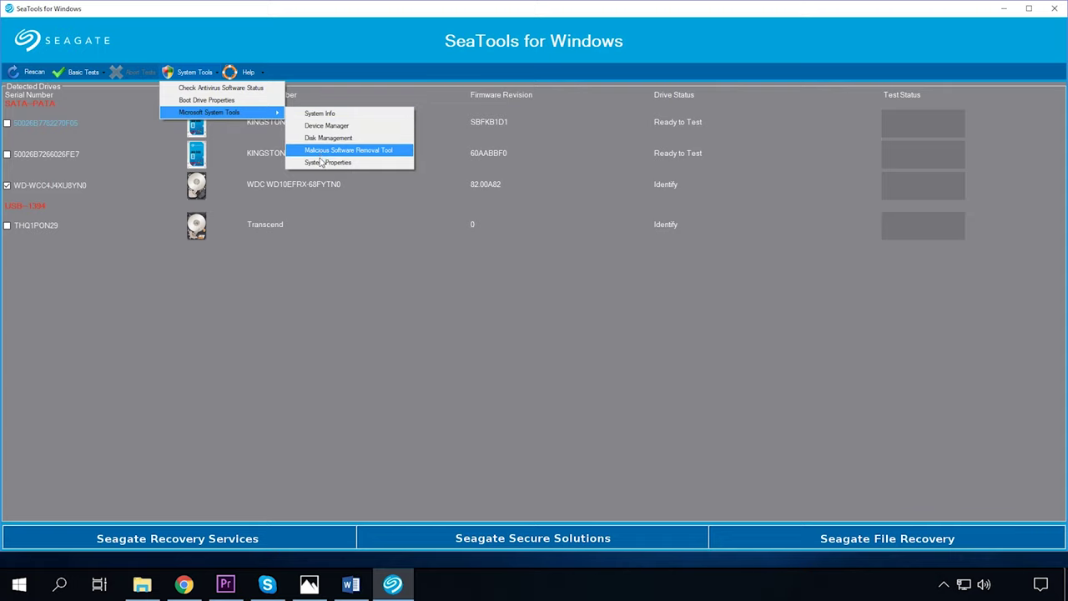
click(186, 333)
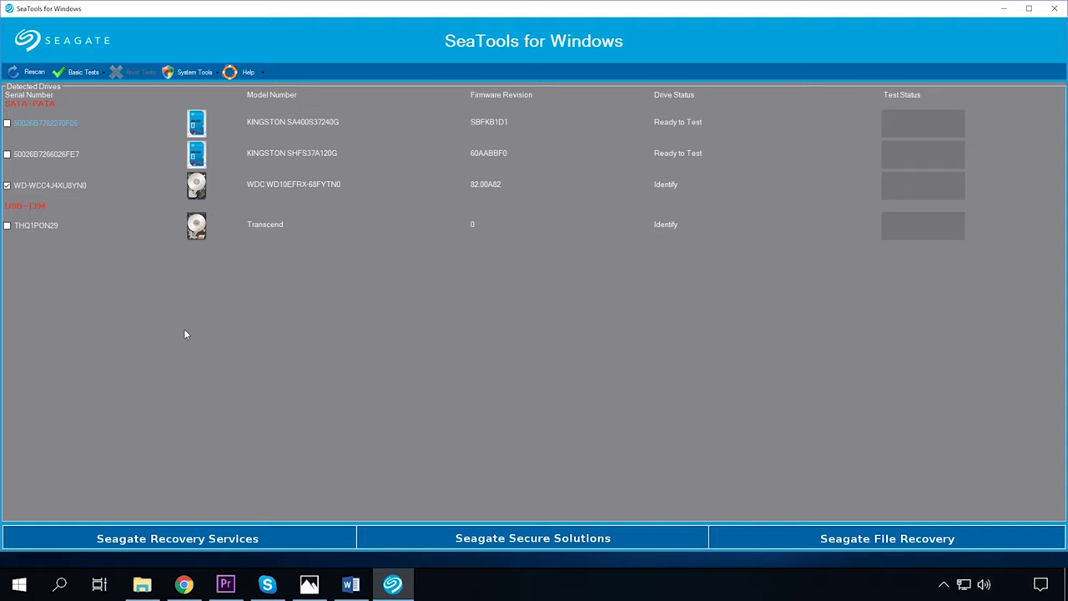
click(105, 72)
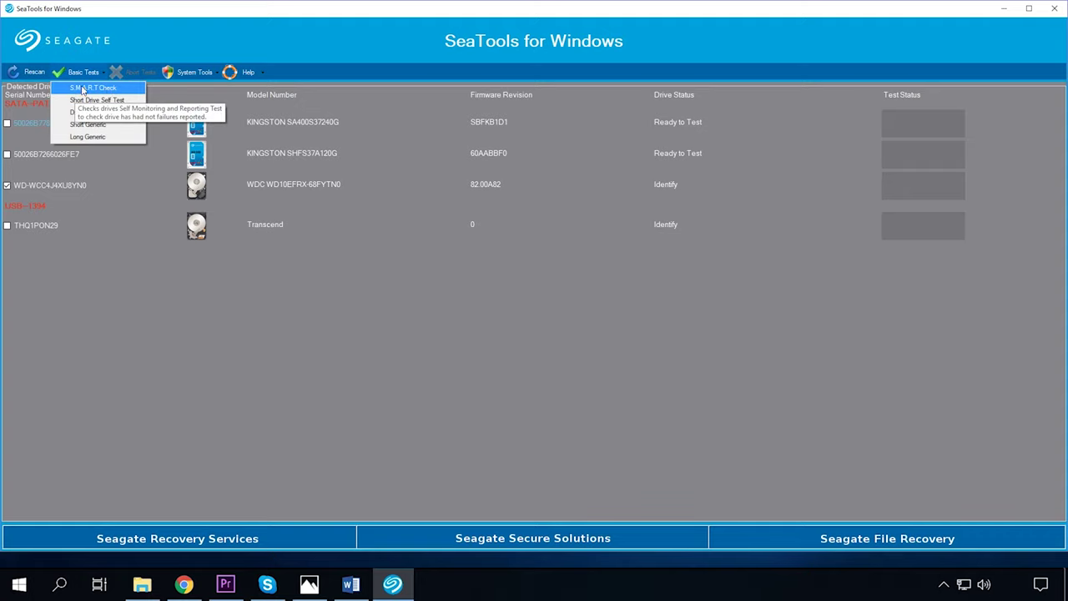
click(82, 89)
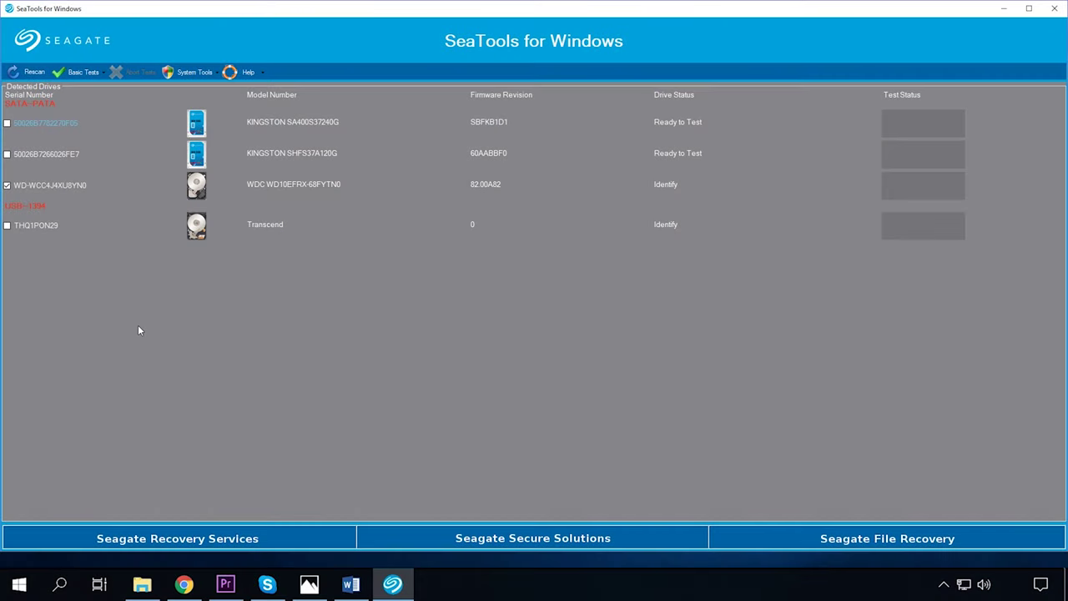
click(91, 74)
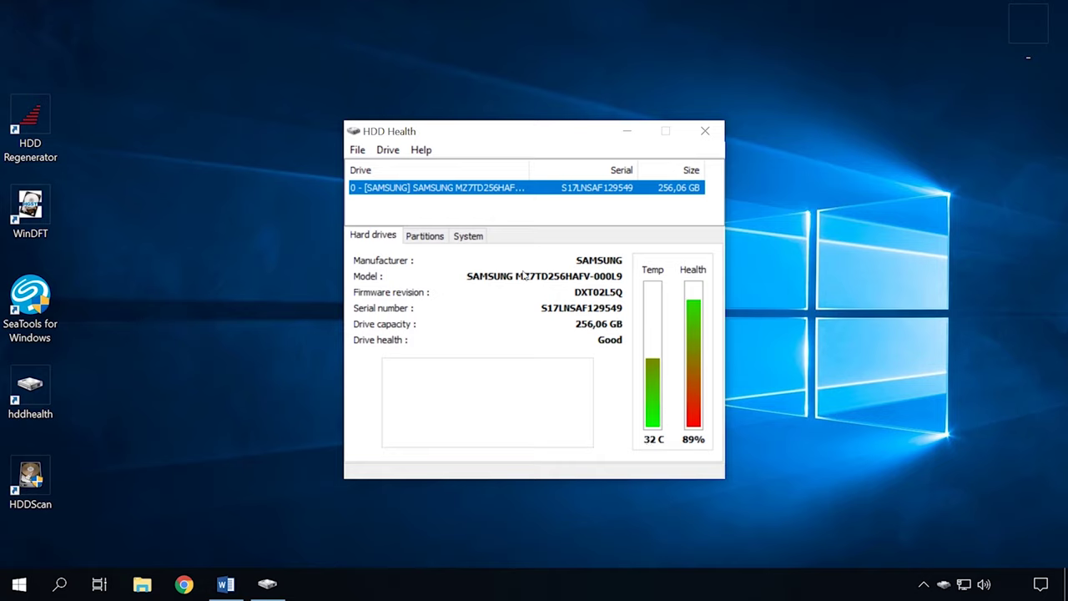
Step: View the Partitions, System and Hard drives tabs, then open the Drive commands list
click(425, 237)
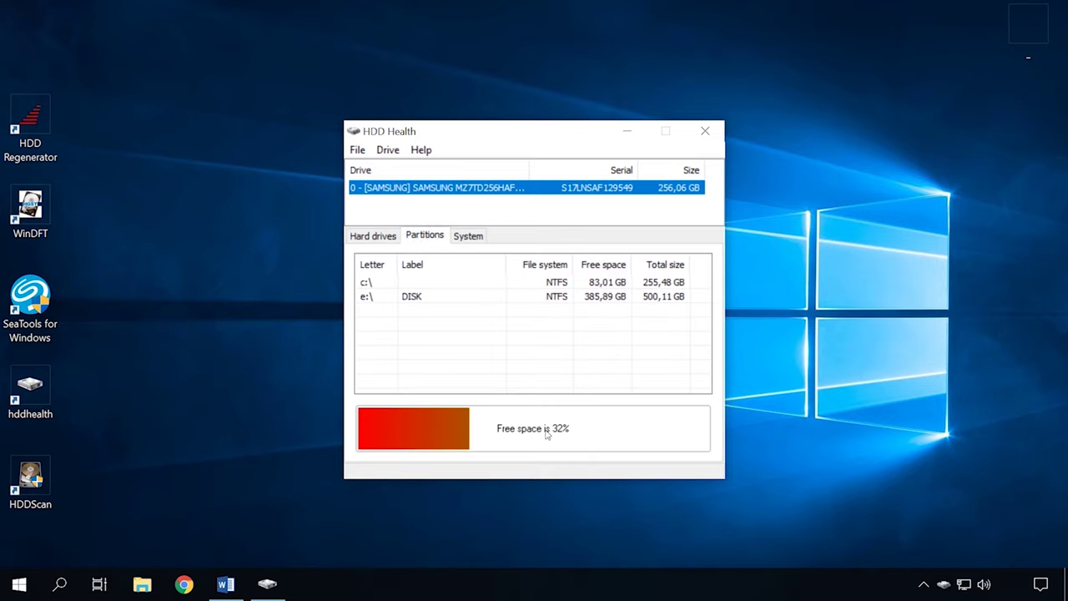
click(468, 237)
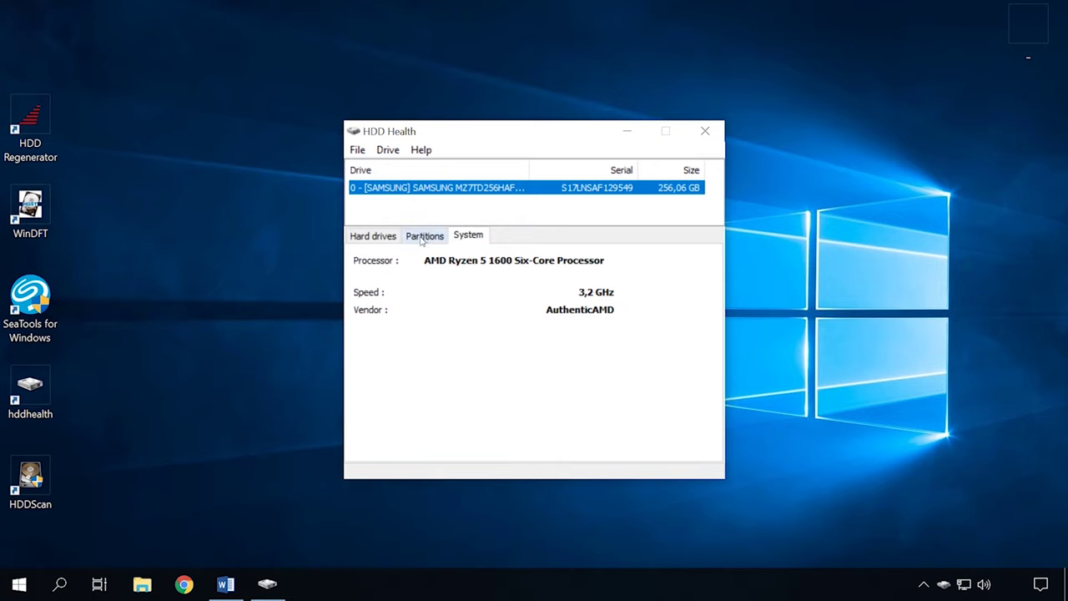
click(371, 238)
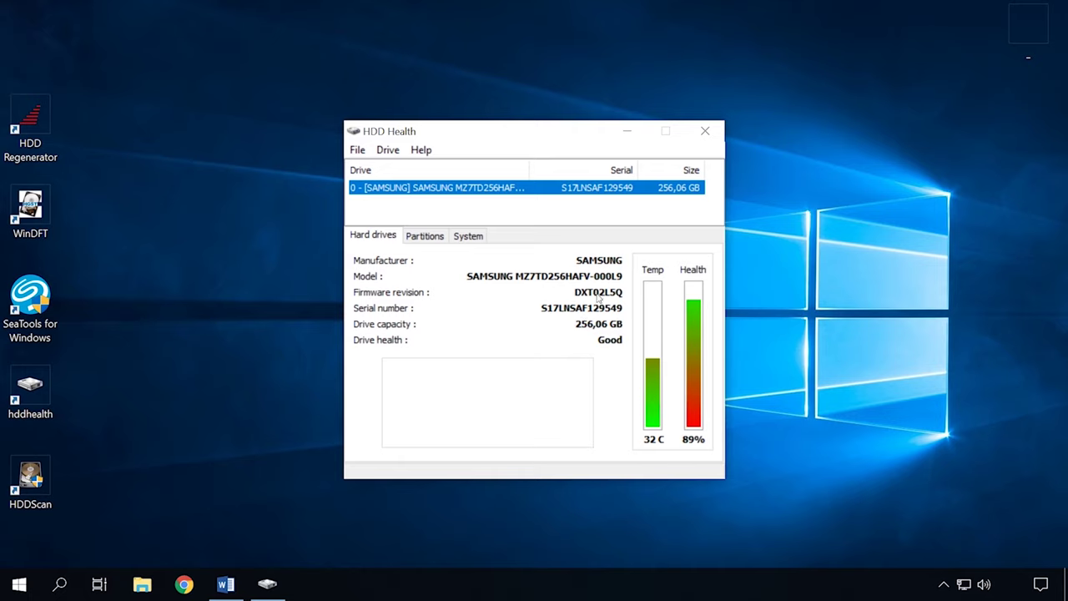
click(386, 154)
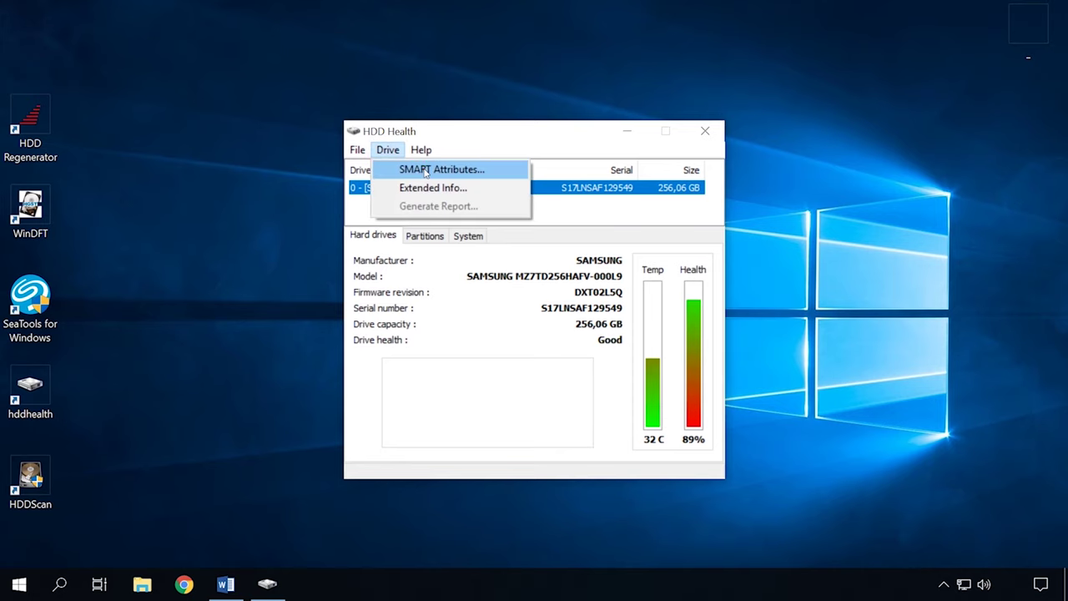
Step: Review the Samsung drive's SMART attributes, then close that window
click(402, 168)
scroll(407, 298, down, 1)
scroll(407, 298, down, 3)
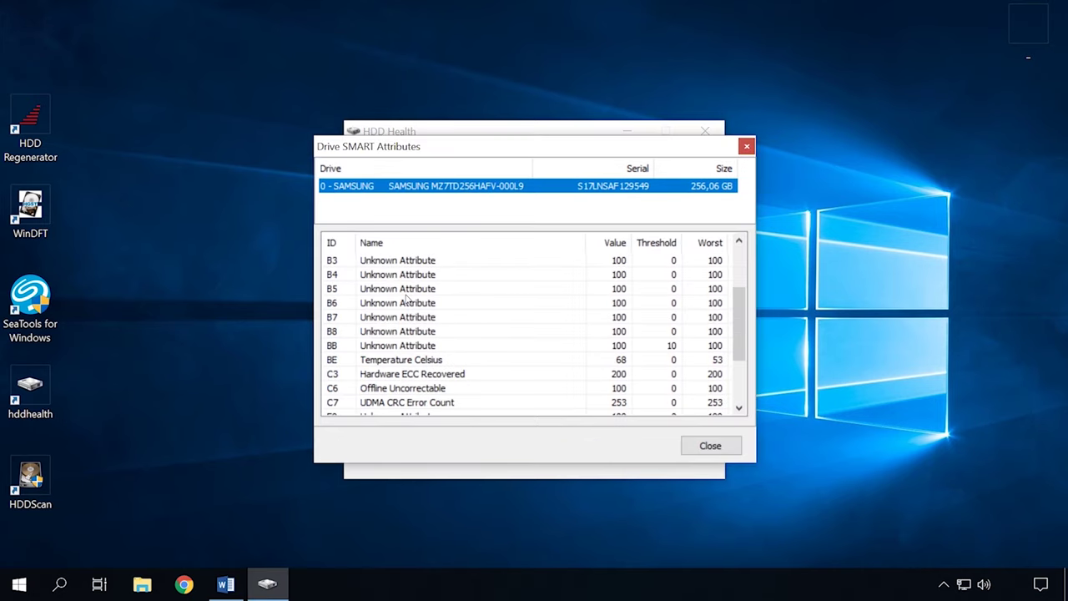
scroll(407, 298, up, 2)
scroll(407, 302, up, 2)
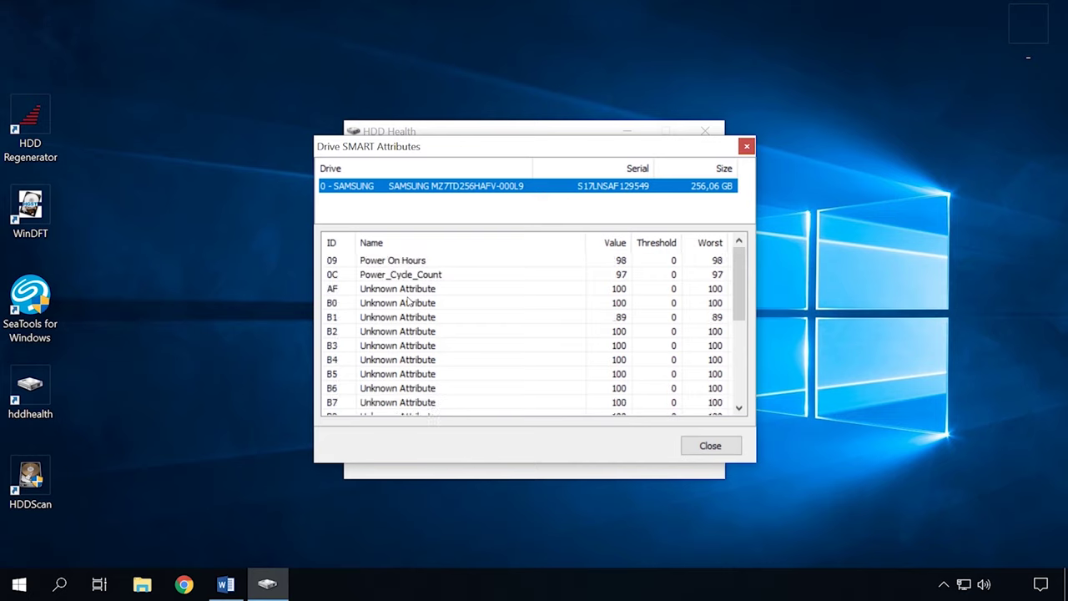
click(746, 147)
Step: Read the drive's Extended Info, close it, and view the Partitions and System tabs
click(387, 150)
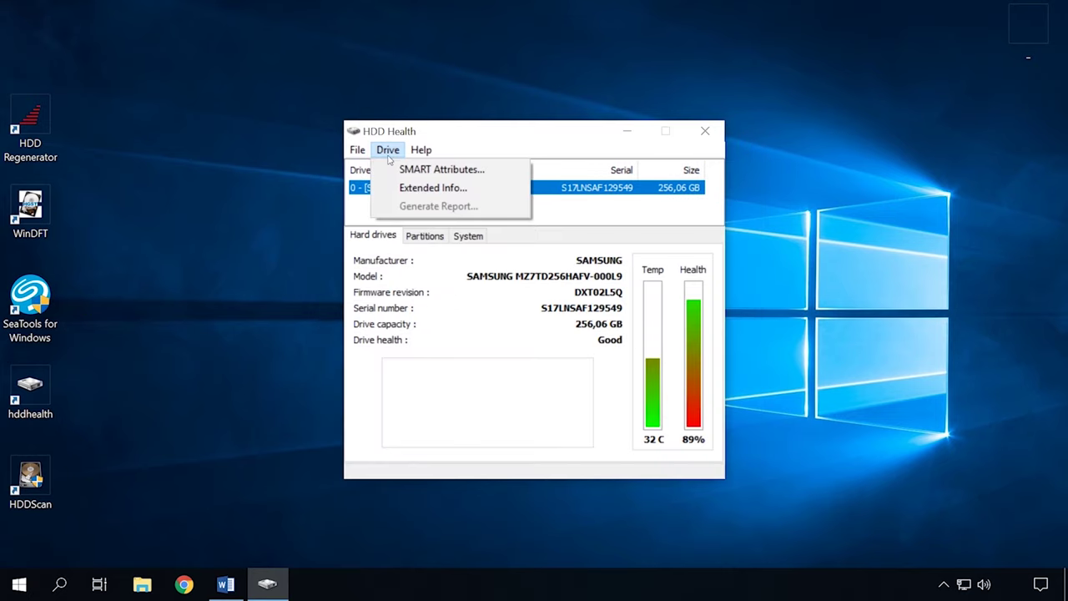
click(412, 190)
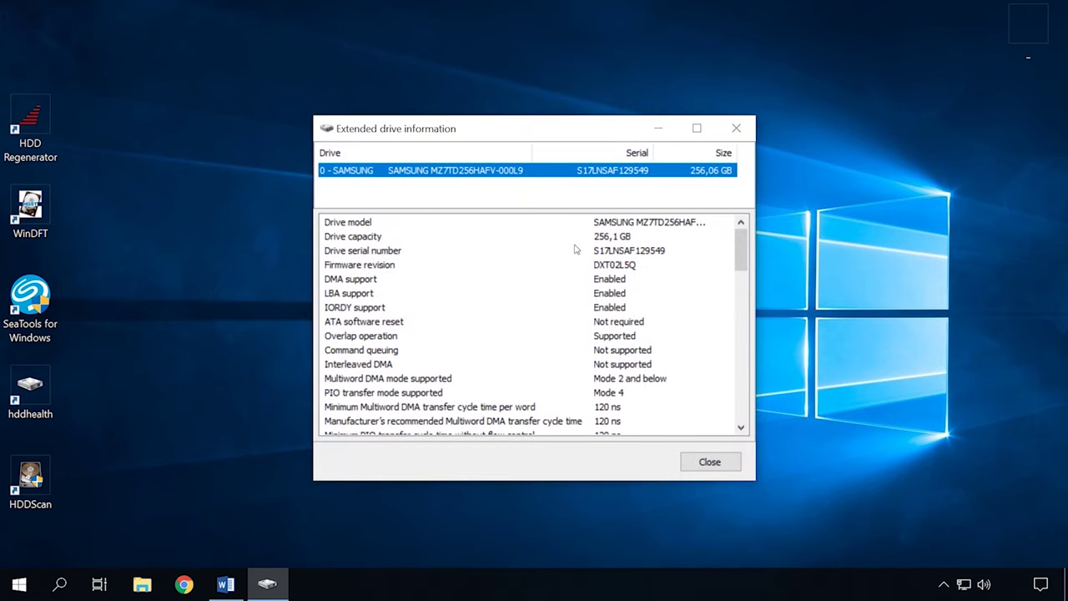
scroll(550, 261, down, 5)
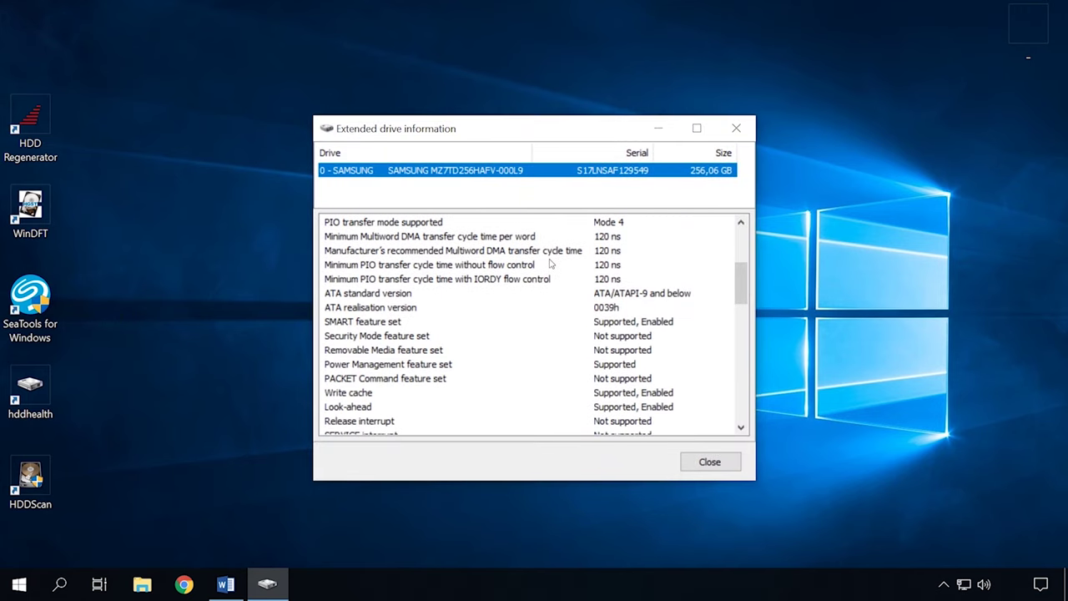
scroll(547, 267, down, 6)
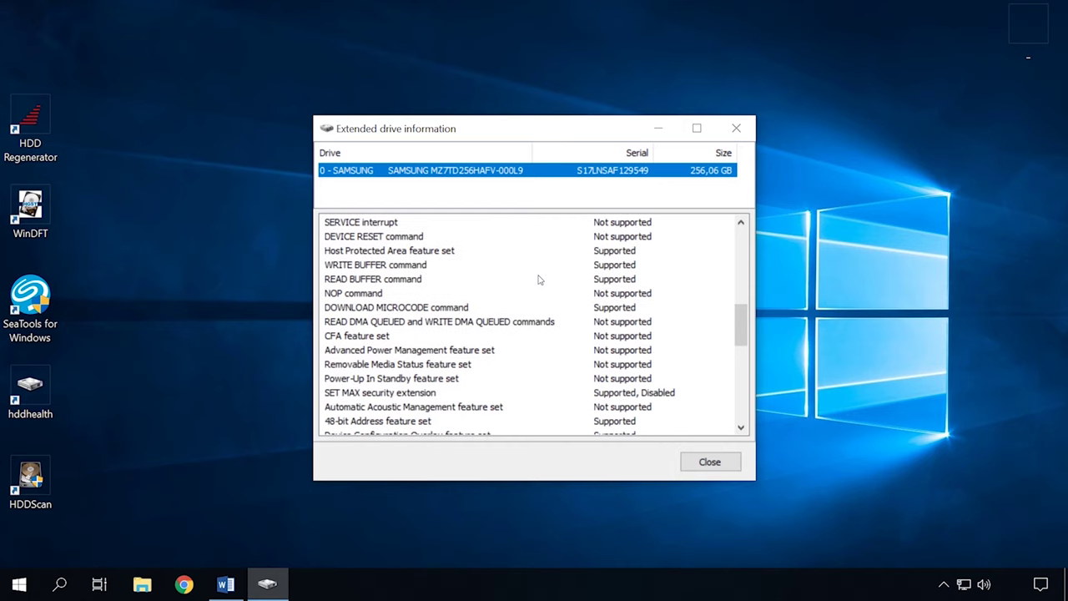
scroll(538, 282, down, 9)
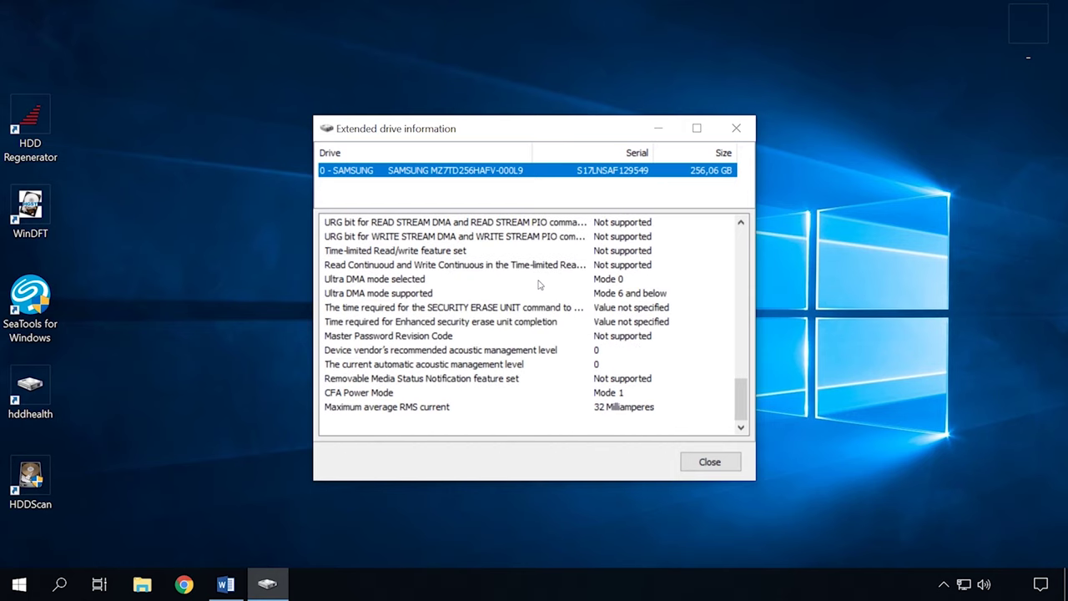
click(708, 463)
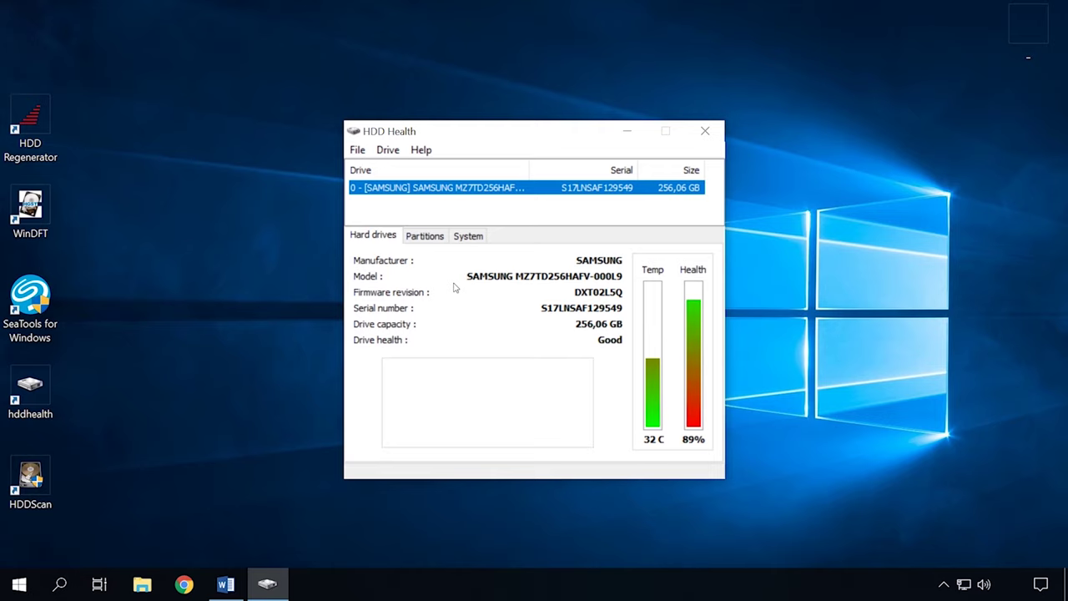
click(438, 240)
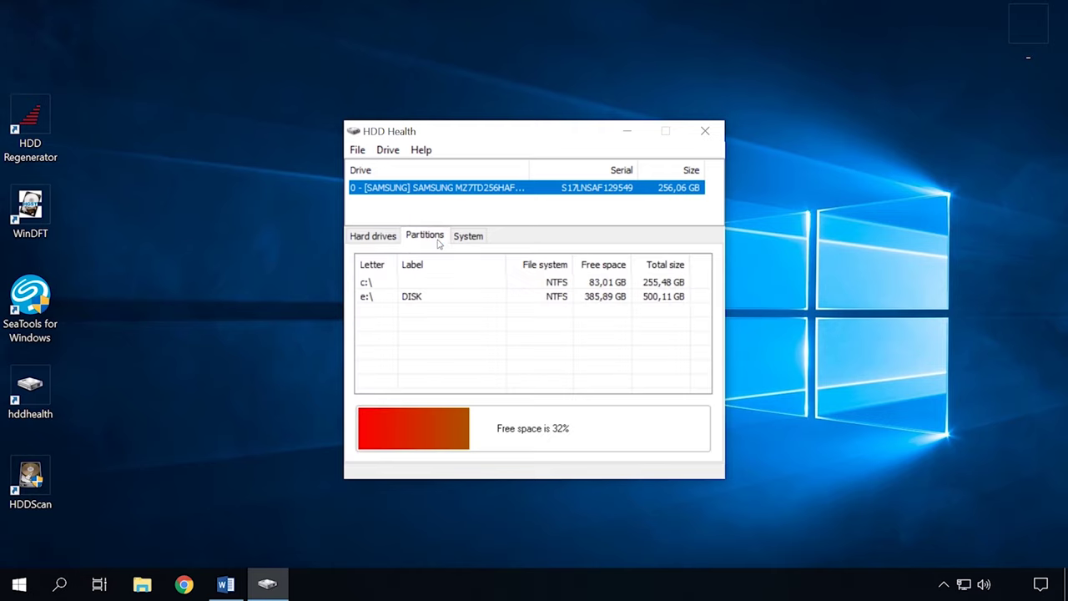
click(457, 240)
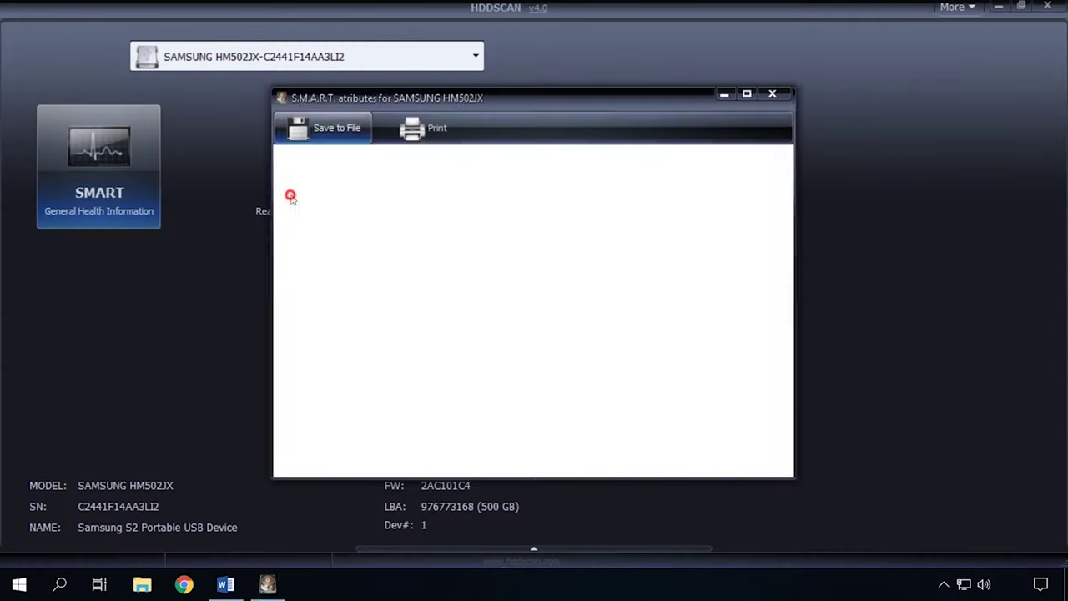
Step: Finish reviewing the SAMSUNG HM502JX S.M.A.R.T. report, close it, browse TESTS and TOOLS, and list the drives
scroll(490, 350, down, 5)
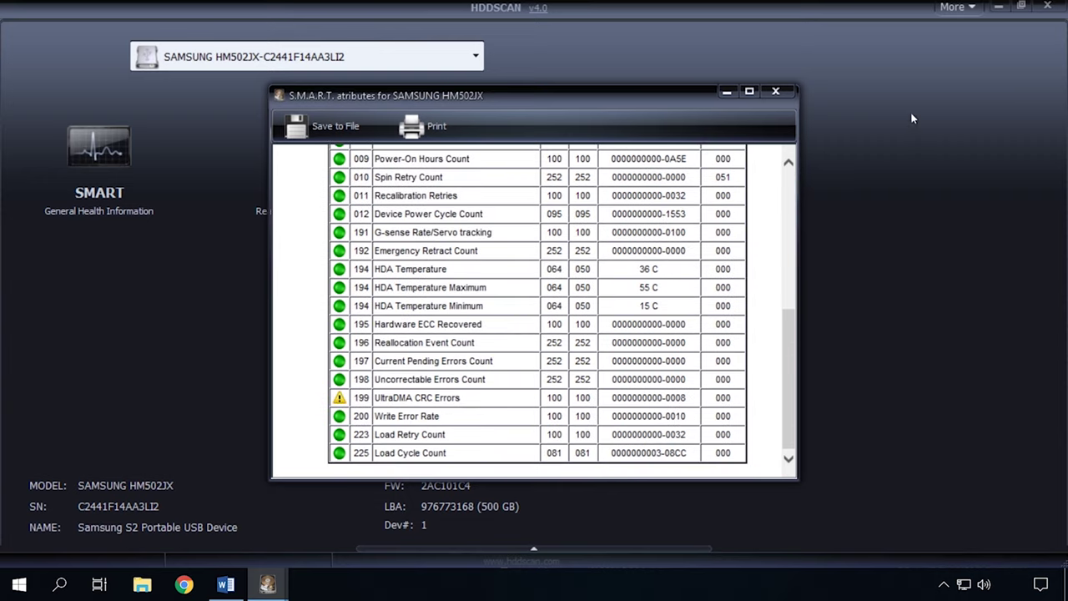
click(775, 91)
click(293, 201)
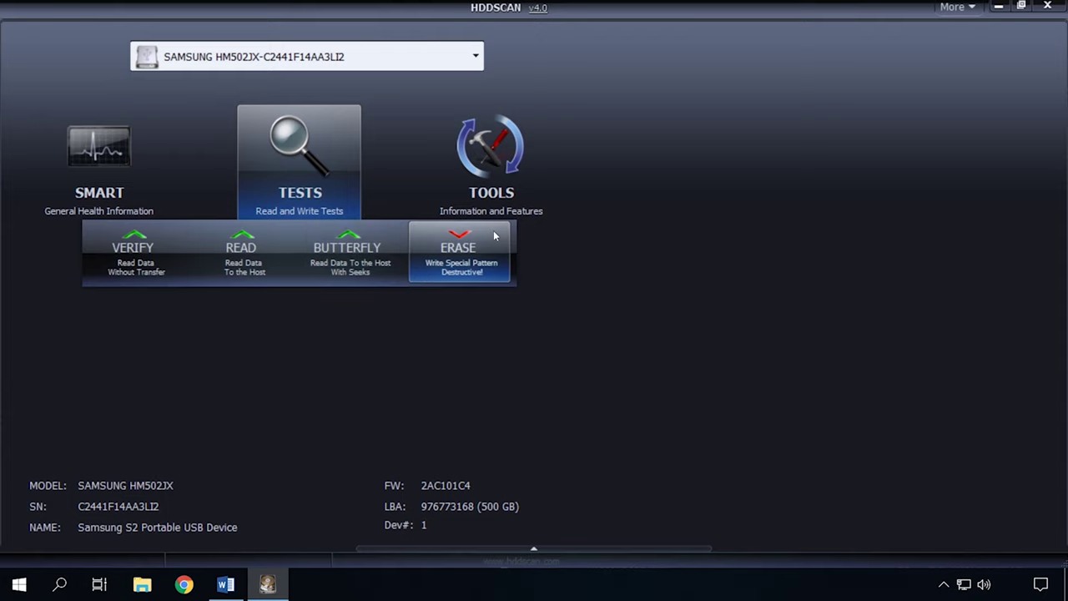
click(528, 197)
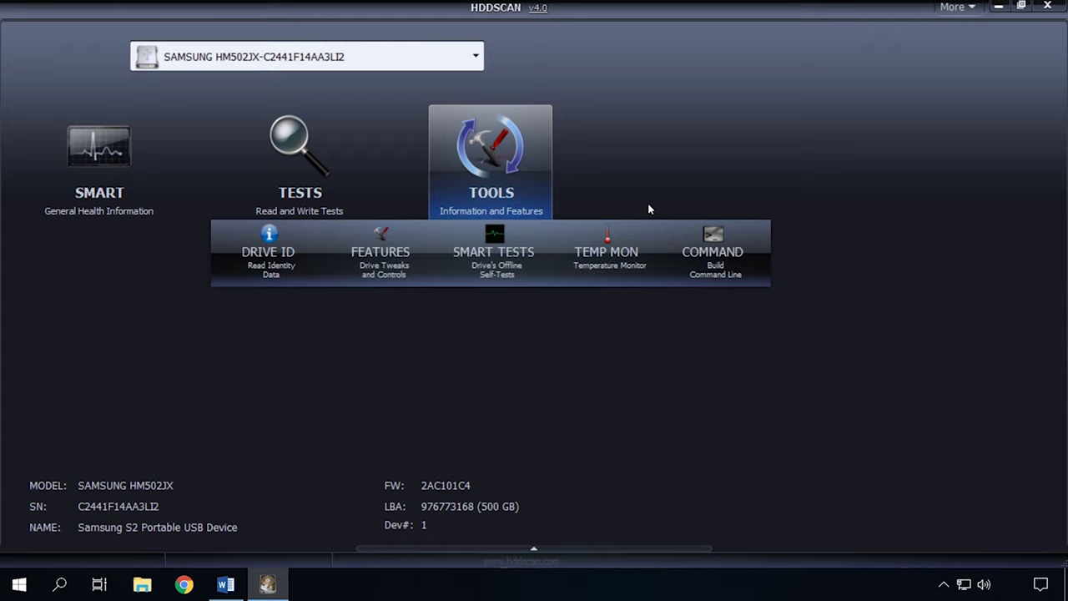
click(470, 58)
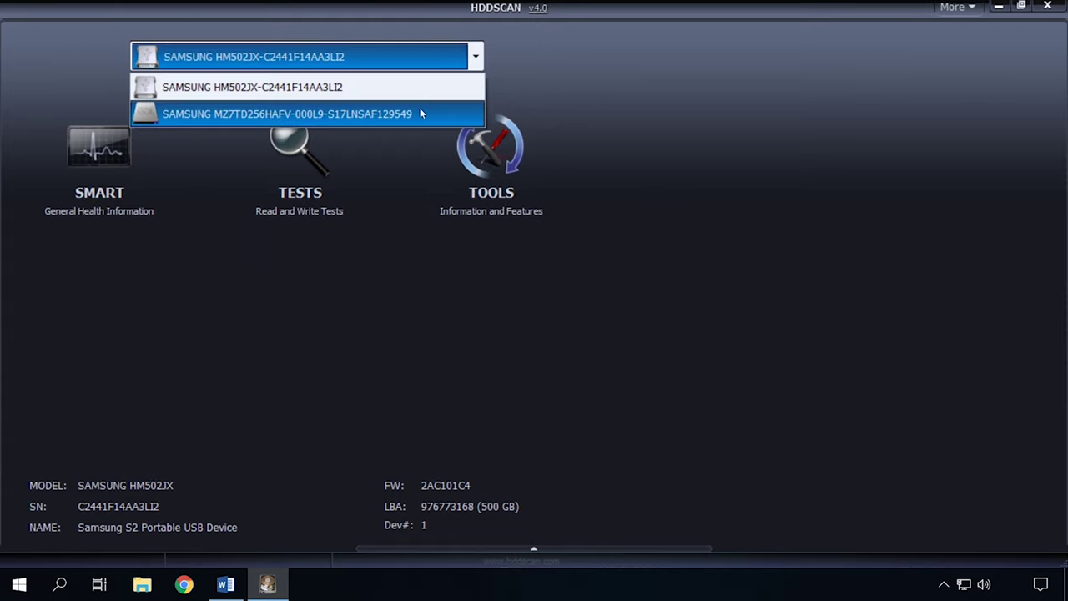
Step: Keep the SAMSUNG HM502JX as the chosen drive and bring up the TESTS and TOOLS tiles
click(554, 136)
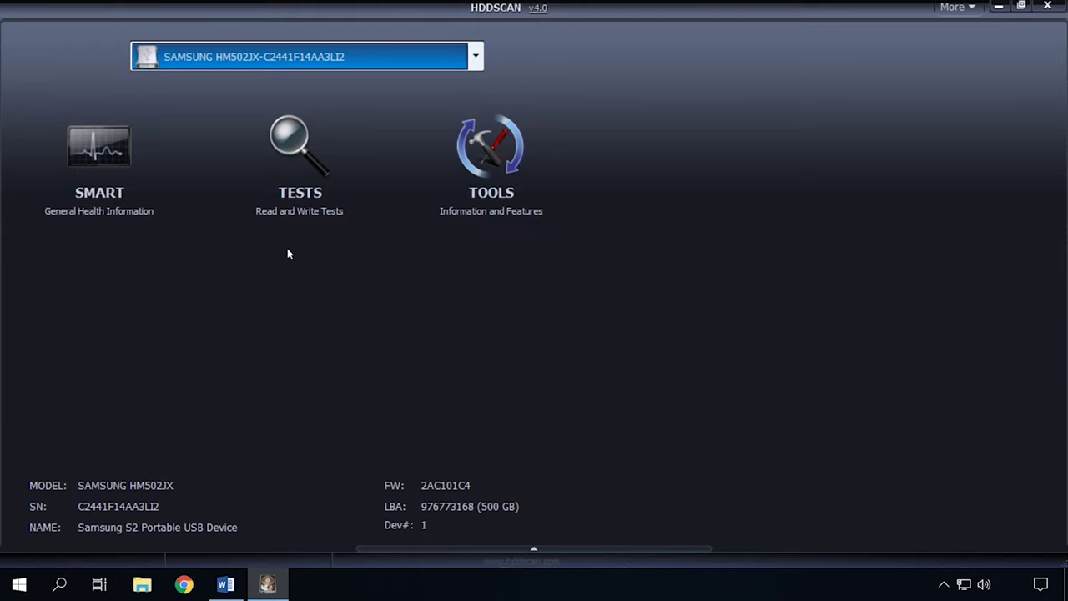
click(286, 209)
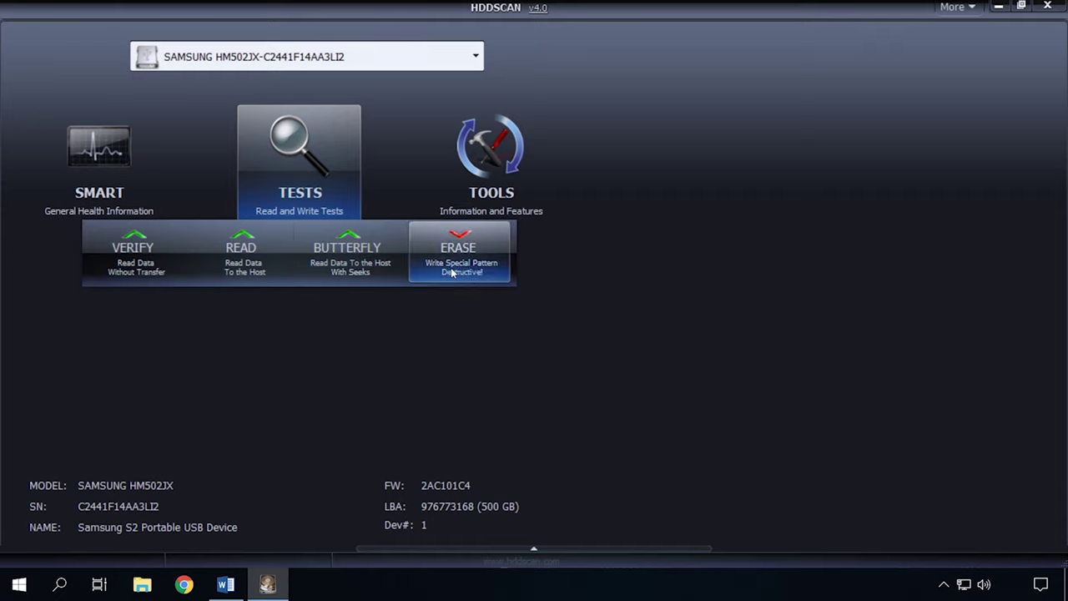
click(489, 197)
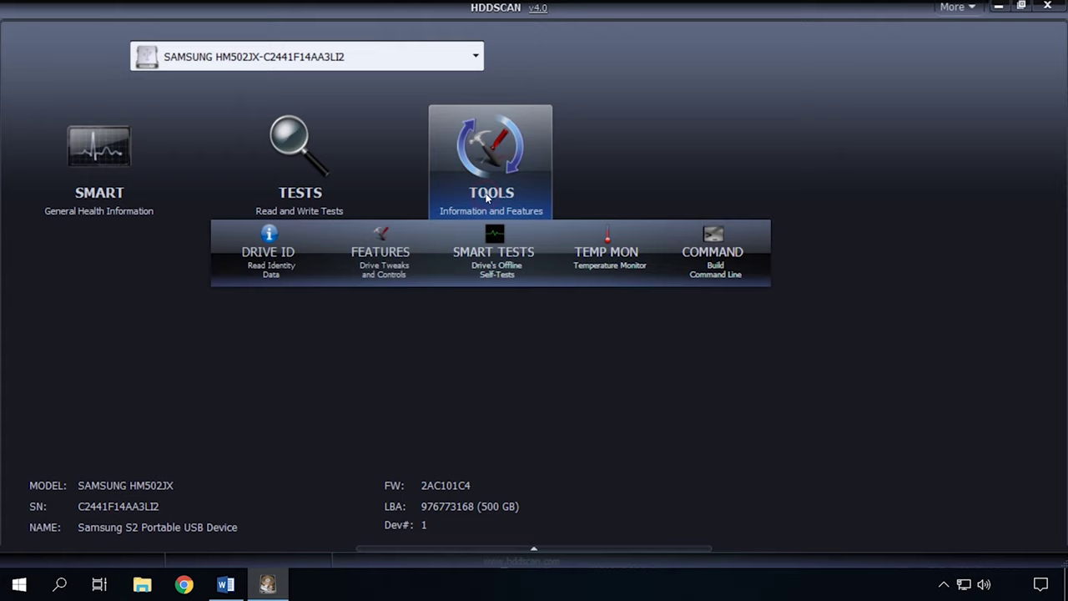
Step: Start a TEMP MON task for the drive and open its readout window showing 36 °C
click(626, 266)
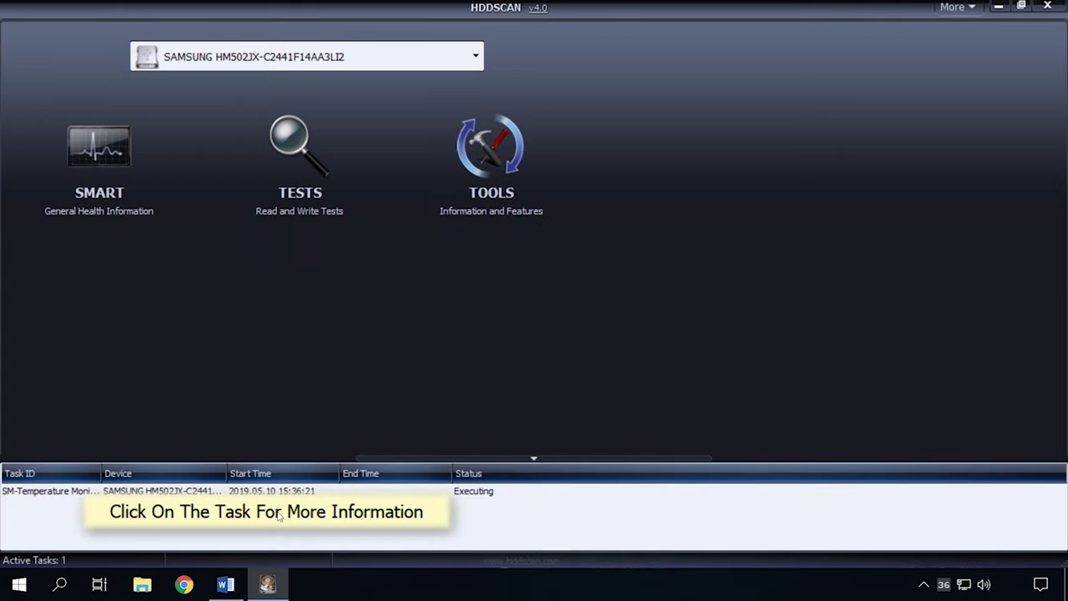
click(227, 491)
right_click(219, 493)
click(276, 423)
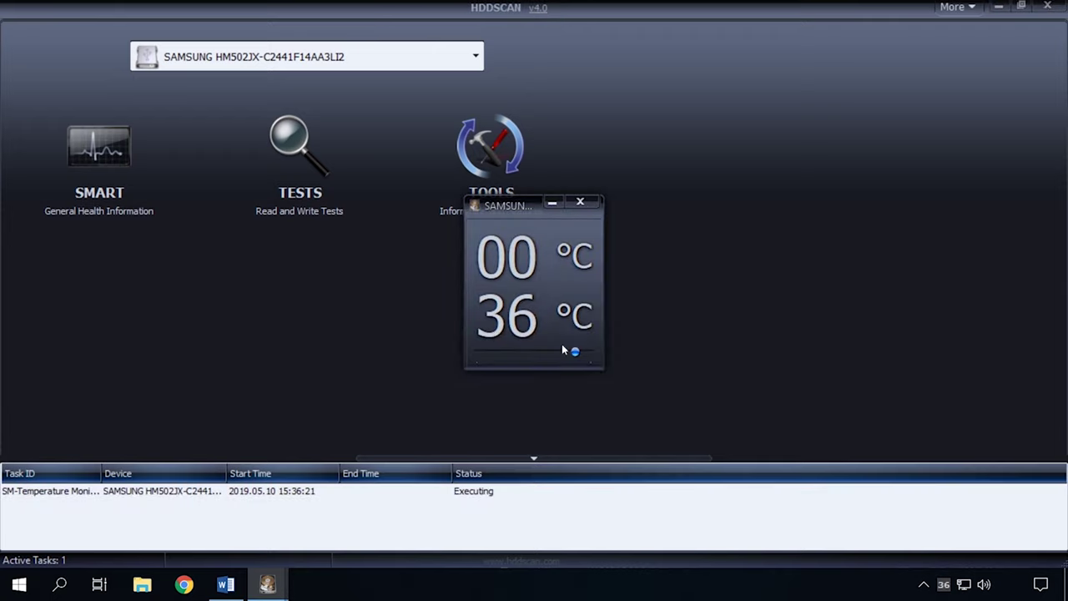
drag(521, 208, 608, 277)
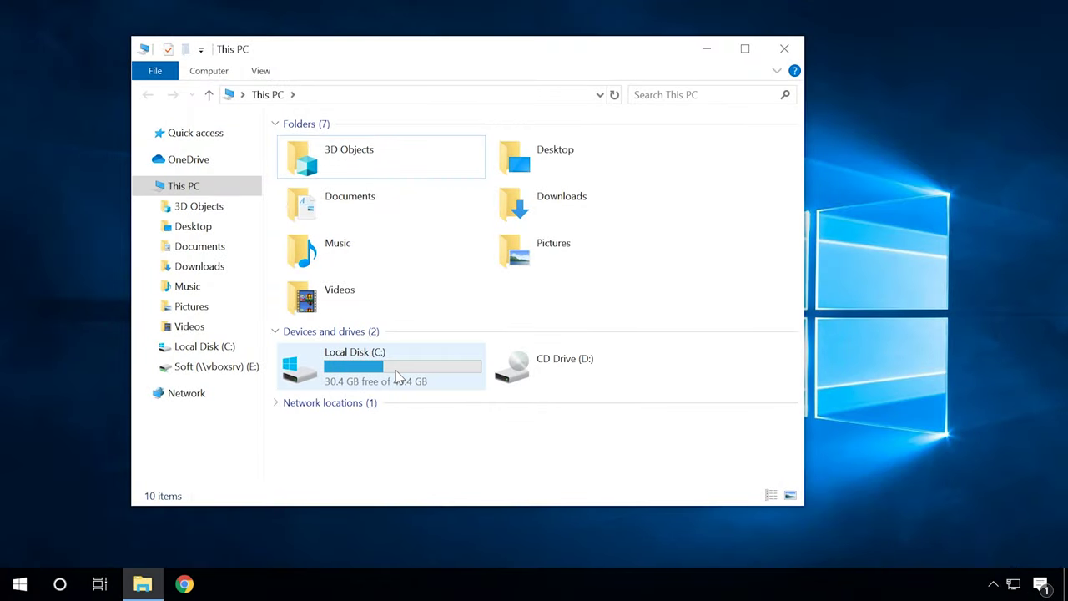
Step: Run an error-checking Scan drive on Local Disk (C:) from its Properties Tools tab
right_click(397, 377)
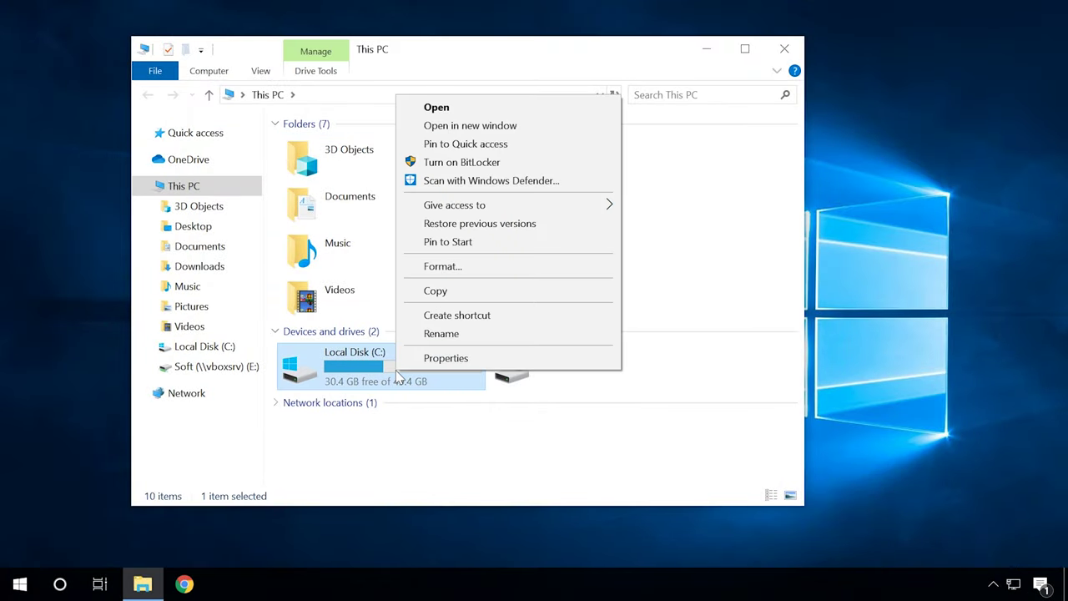
click(441, 359)
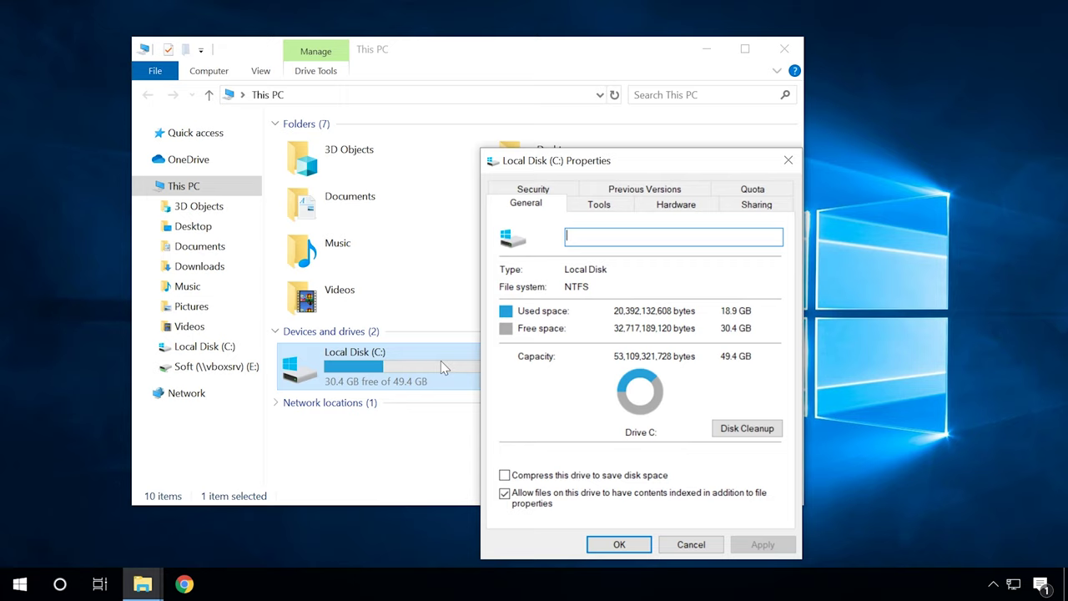
drag(604, 157, 562, 83)
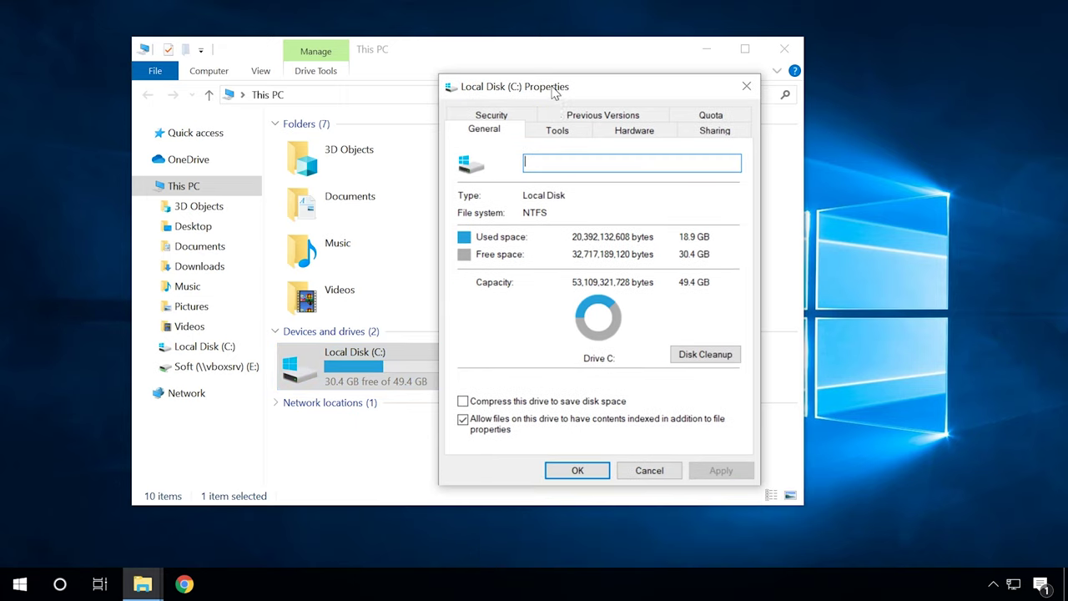
click(599, 205)
click(673, 208)
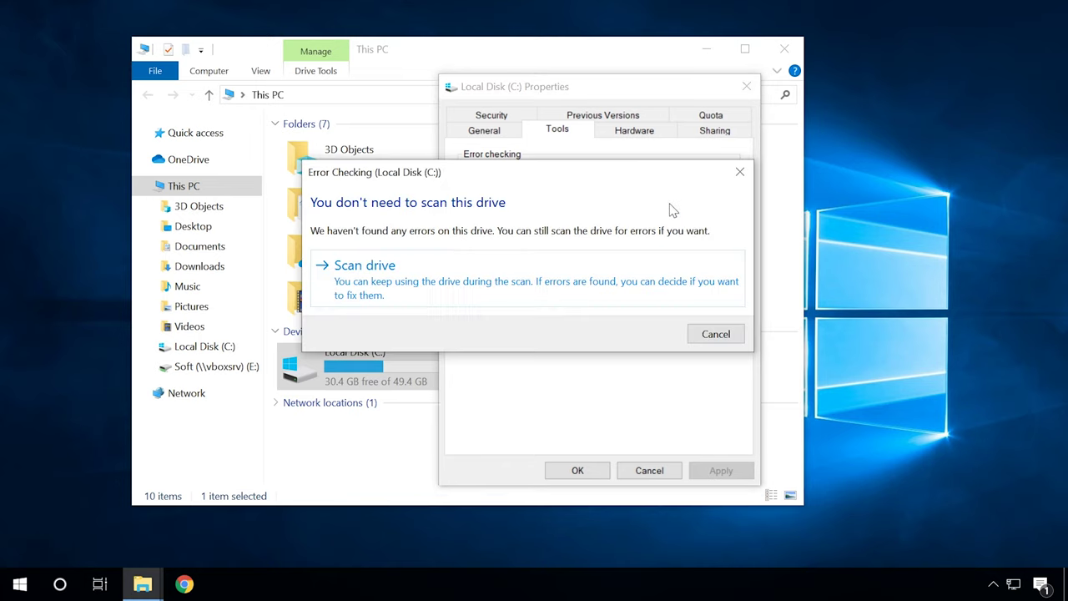
click(434, 283)
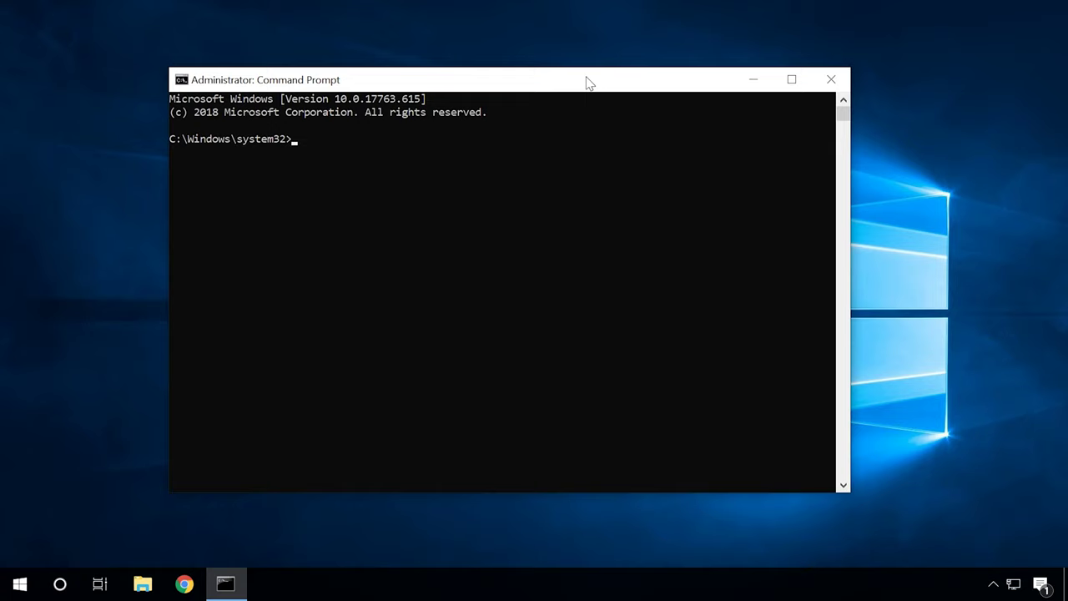
Step: Enter chkdsk at the C:\Windows\system32 prompt in the administrator Command Prompt
text(chkdsk)
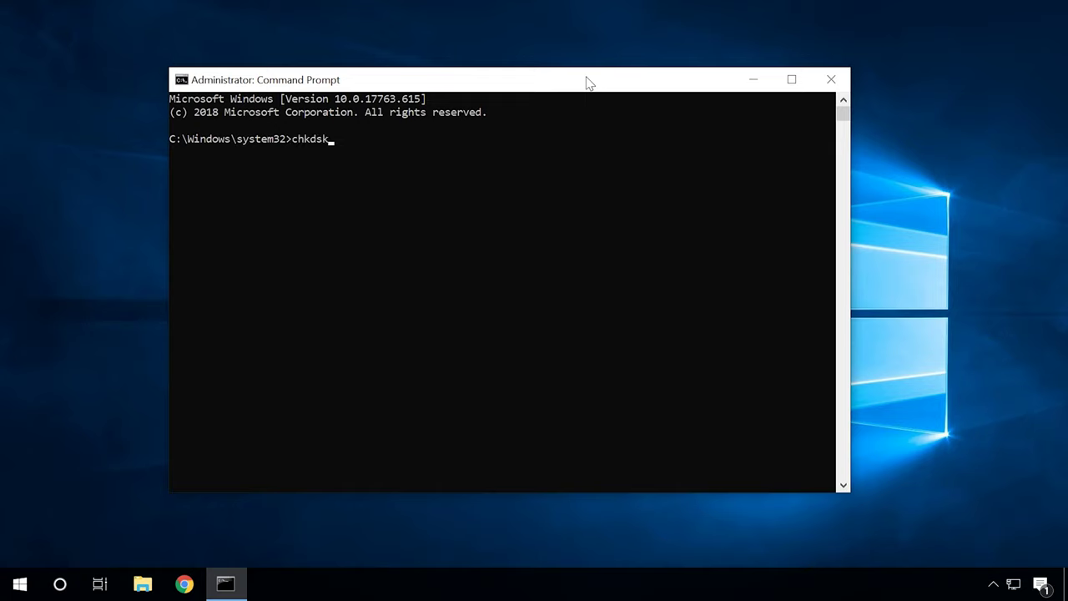